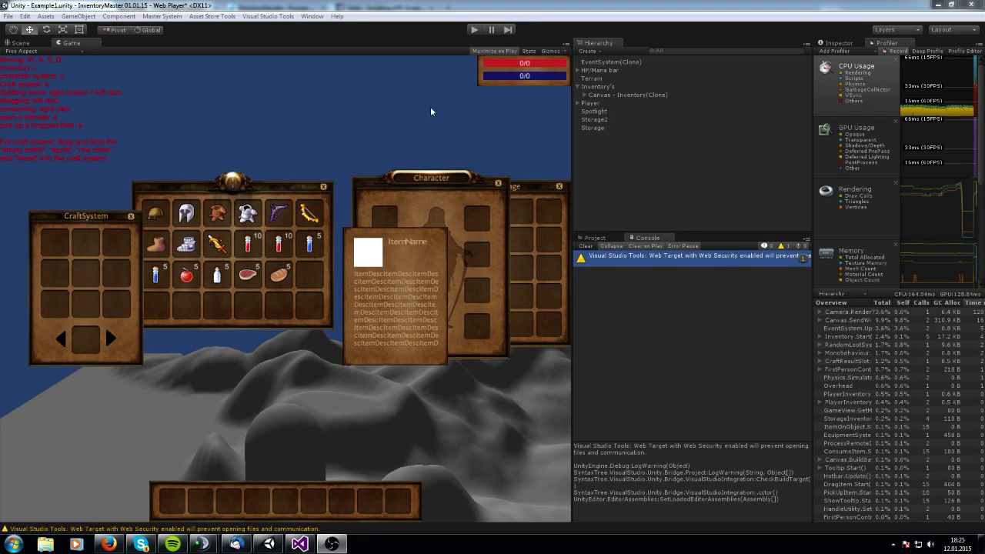
Start the scene in play mode and open the game inventory window
click(473, 31)
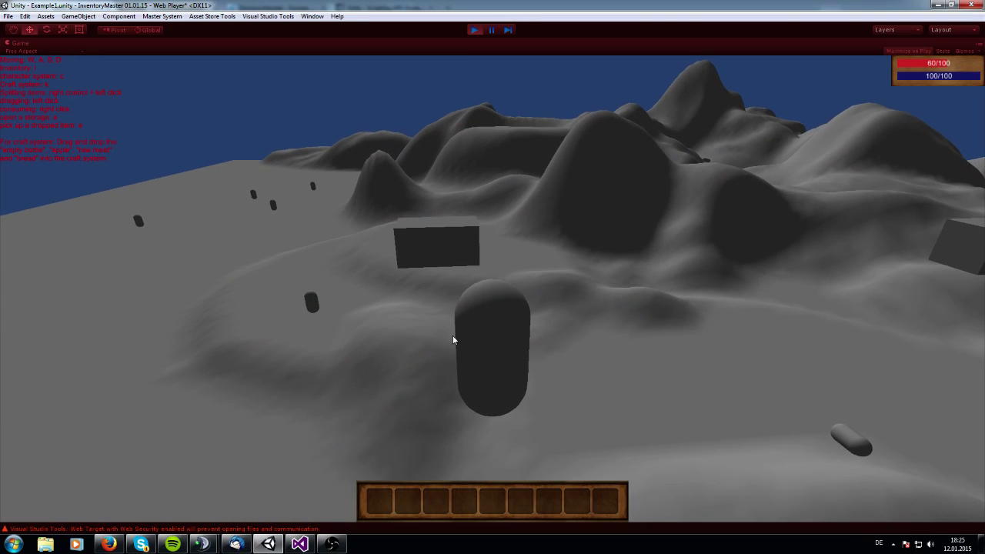
key(i)
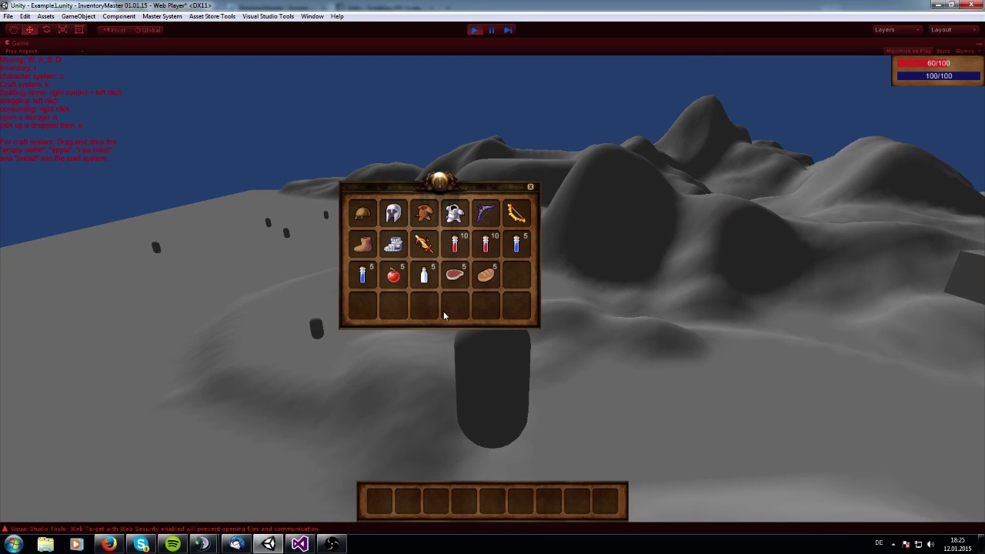
Open the character, crafting and storage windows while walking, then close storage and crafting
key(c)
key(k)
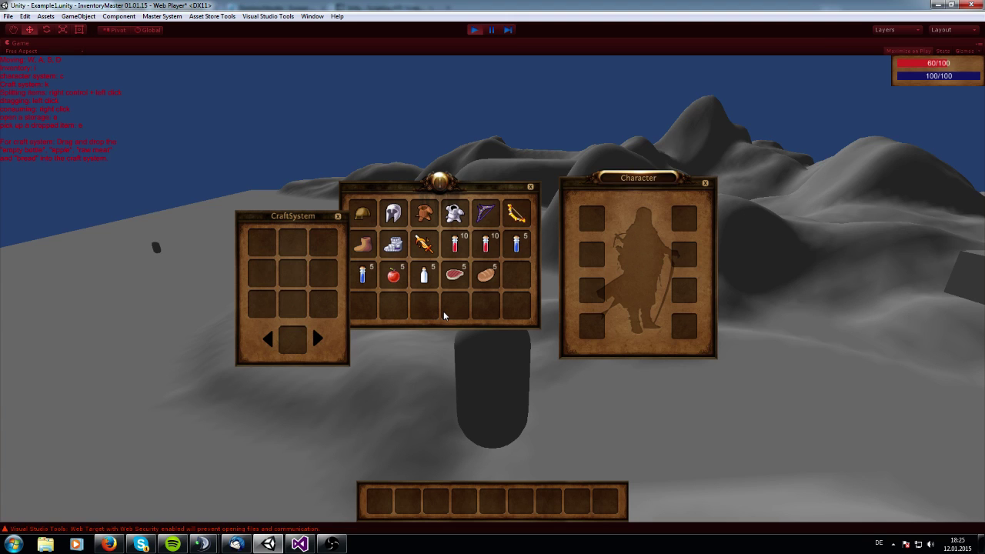
key(w)
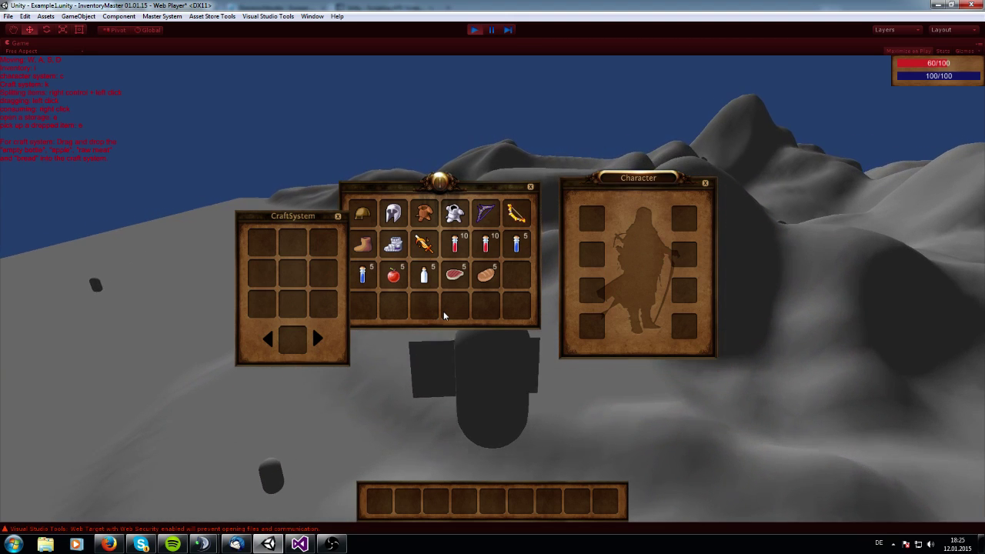
key(e)
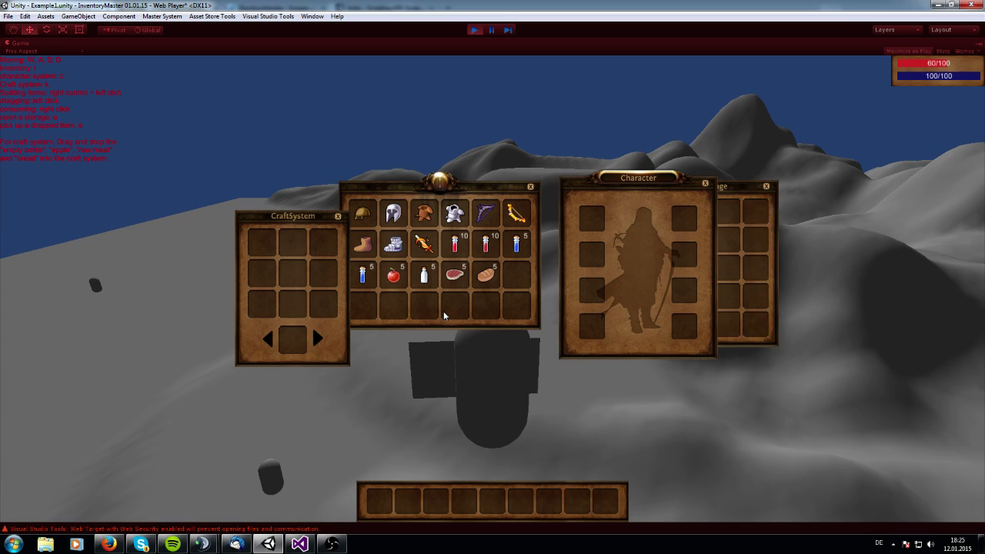
key(e)
key(w)
key(k)
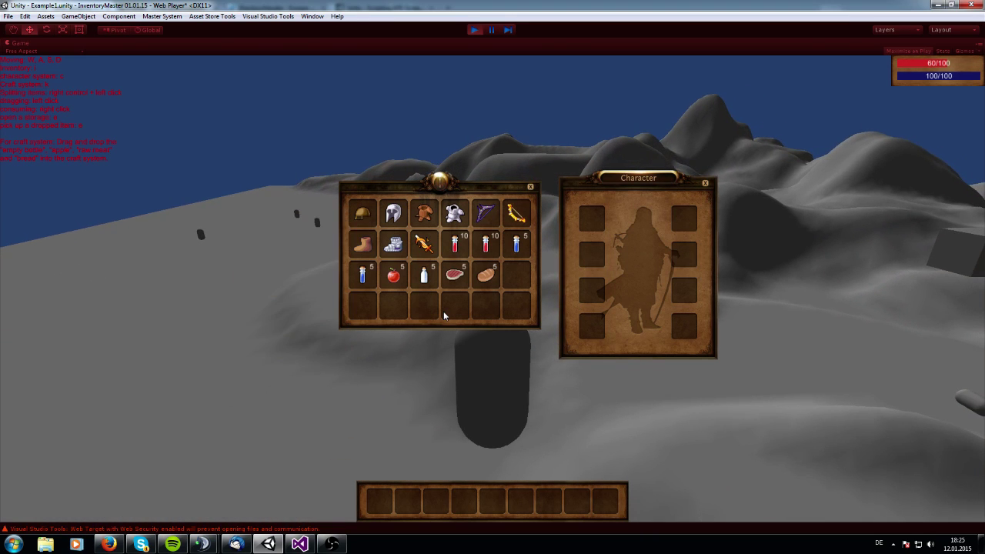
Close the character window and eat one Bread, raising health from 70 to 80
key(c)
key(w)
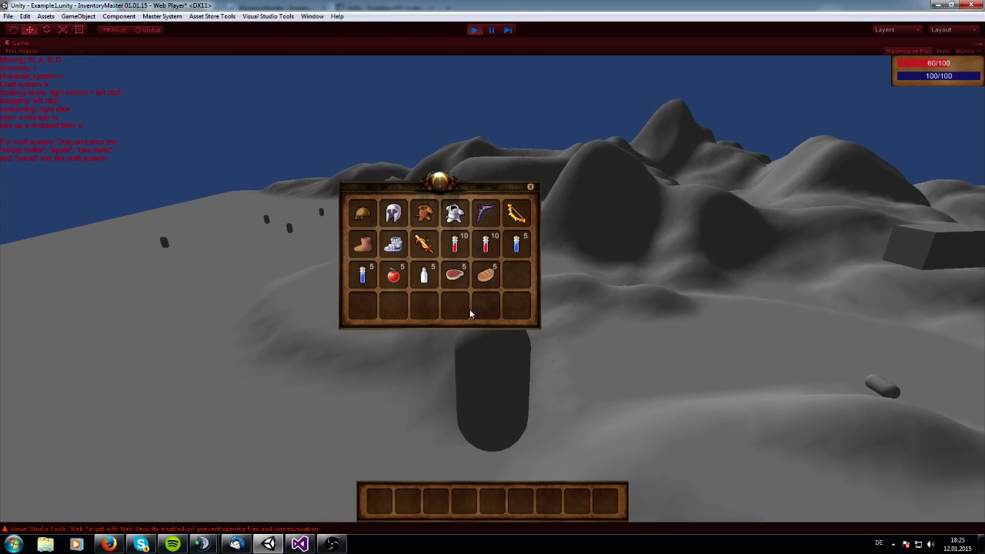
mouse_move(490, 286)
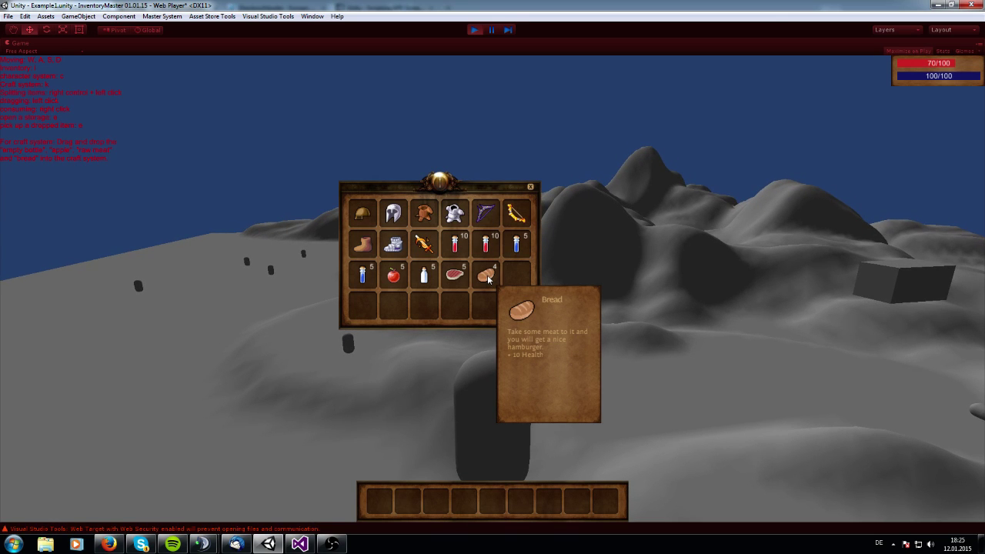
right_click(486, 284)
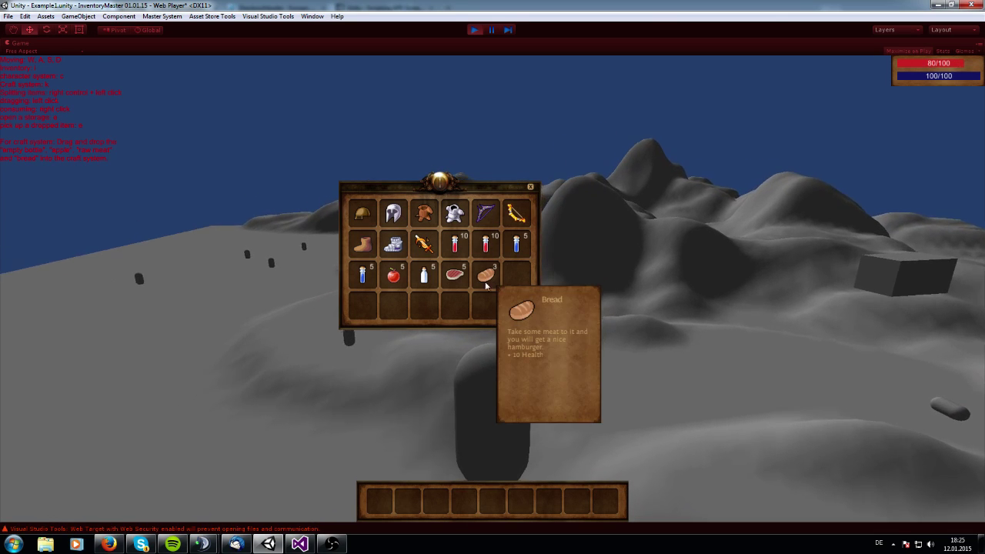
Open the character window and equip the Iron Chest
key(c)
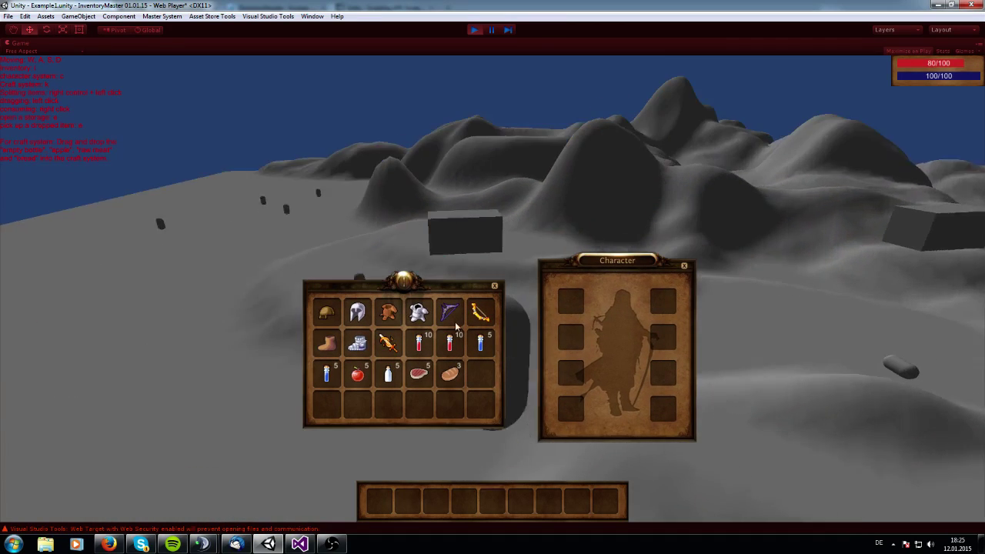
mouse_move(418, 312)
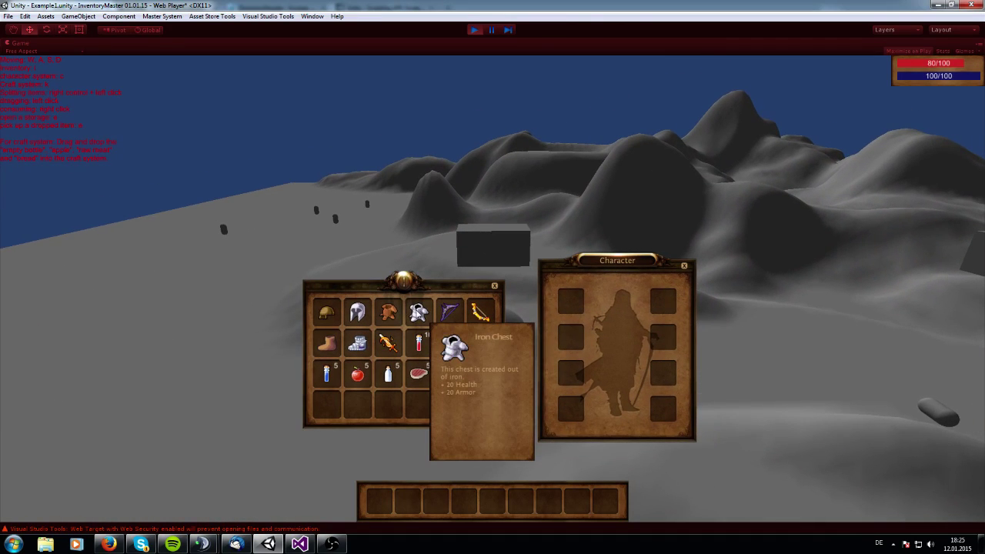
right_click(418, 311)
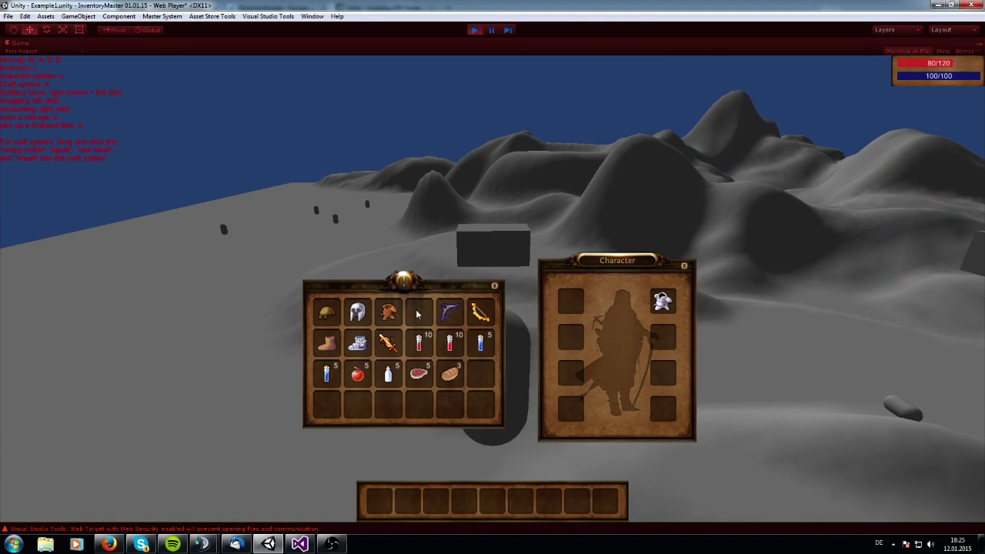
Swap in the Leather Chest for the Iron Chest, dropping max health to 110
mouse_move(658, 308)
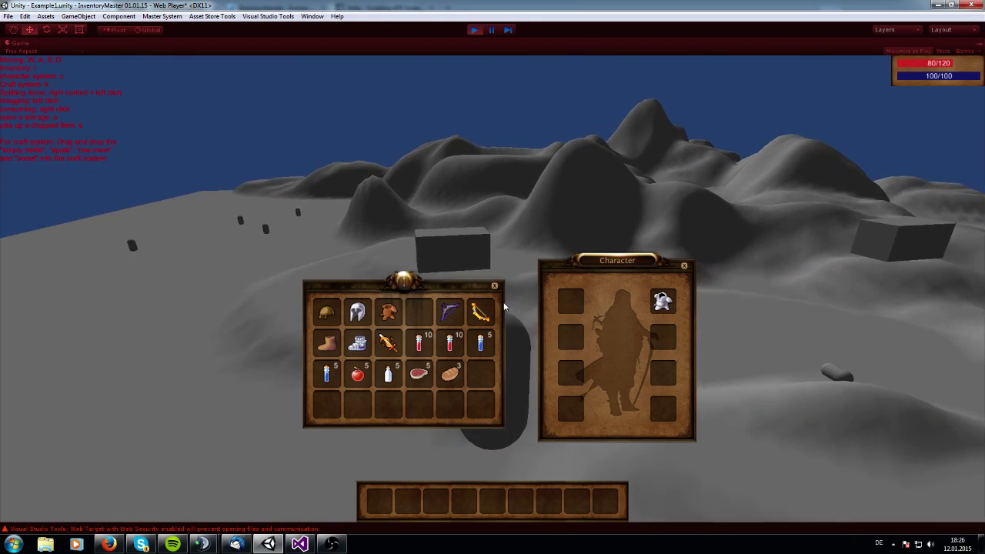
drag(388, 312, 666, 305)
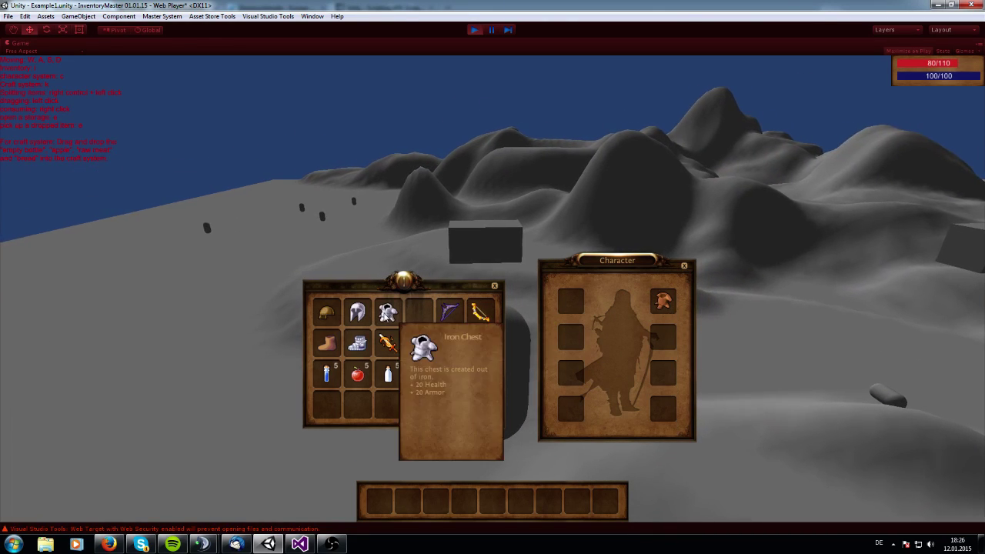
drag(388, 312, 557, 304)
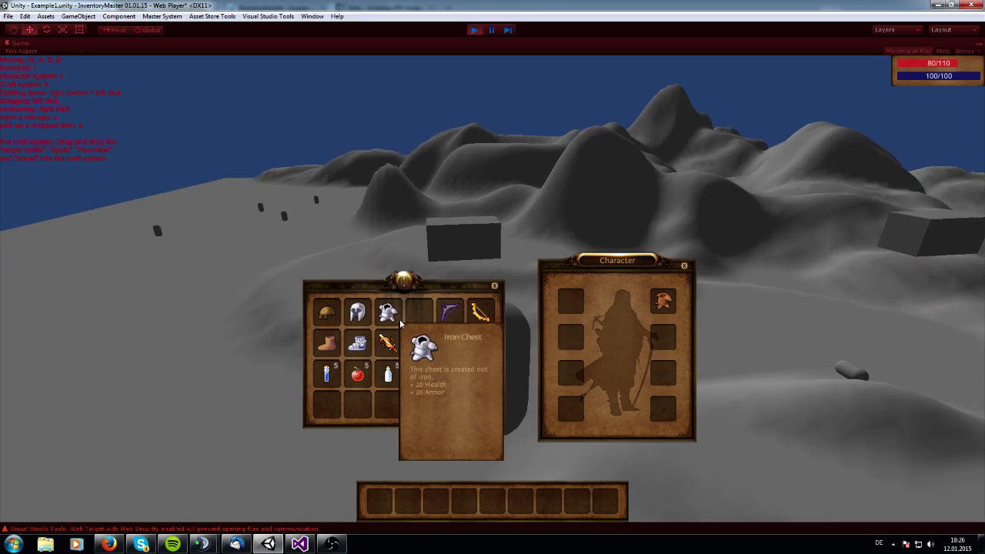
drag(388, 312, 572, 304)
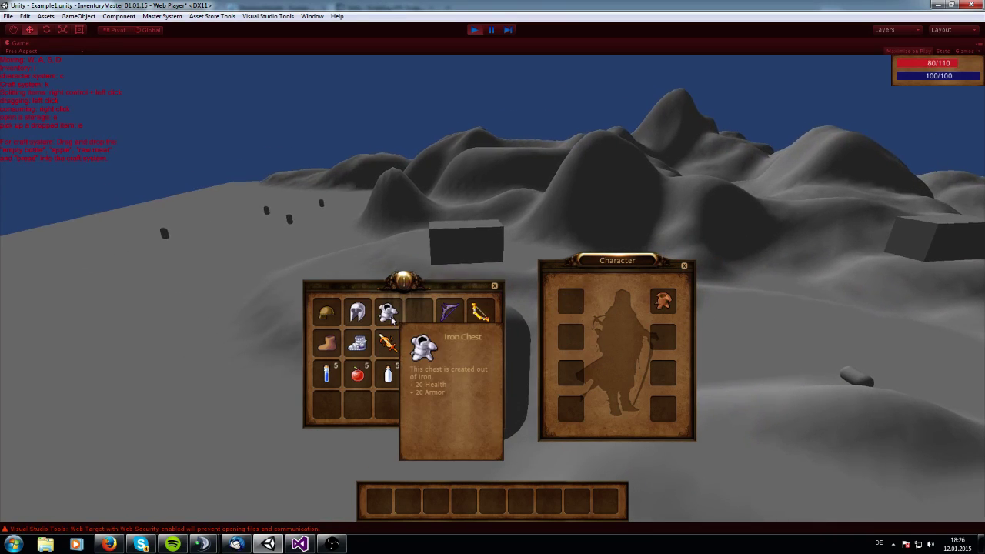
Equip the Iron Helmet for 80/130 health and check the equipped items' info cards
mouse_move(438, 315)
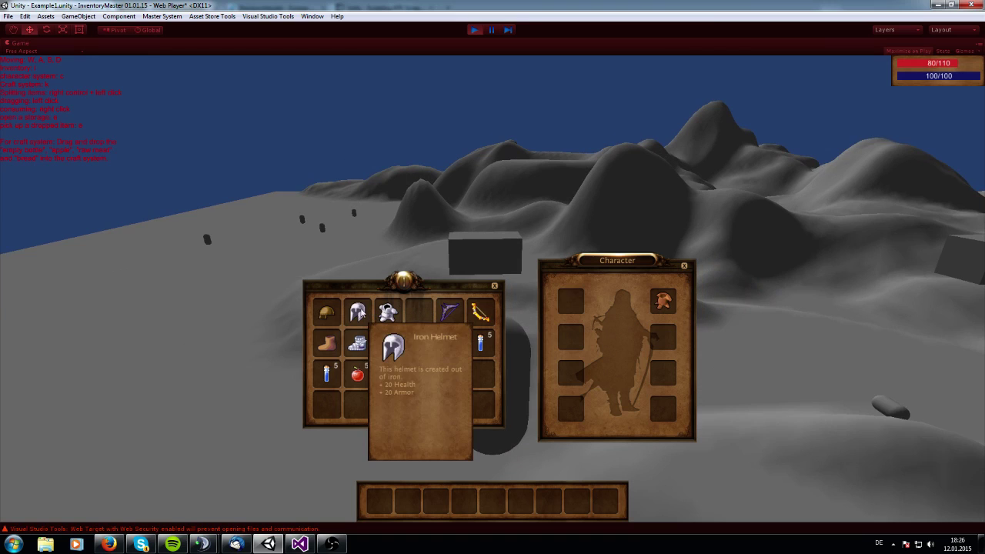
right_click(363, 312)
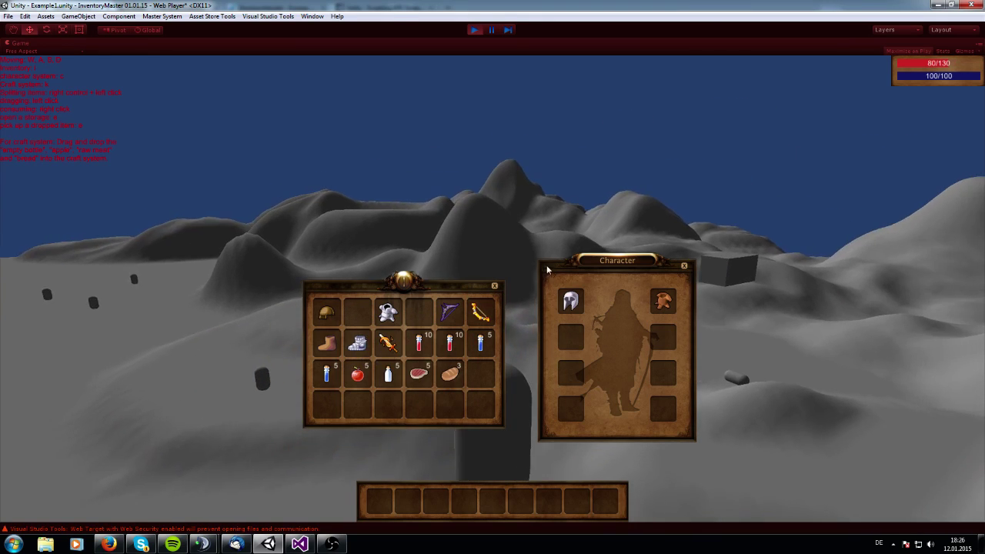
mouse_move(569, 302)
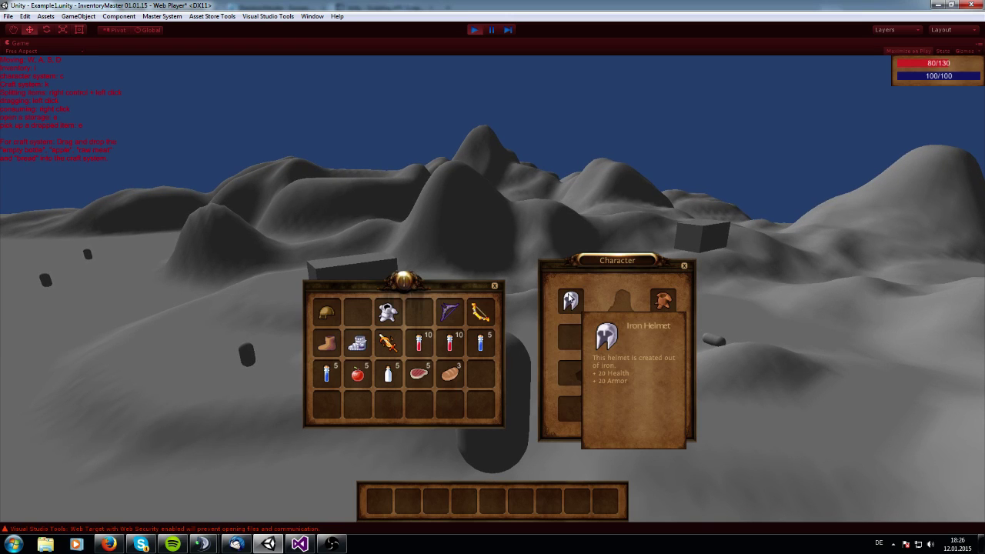
mouse_move(659, 303)
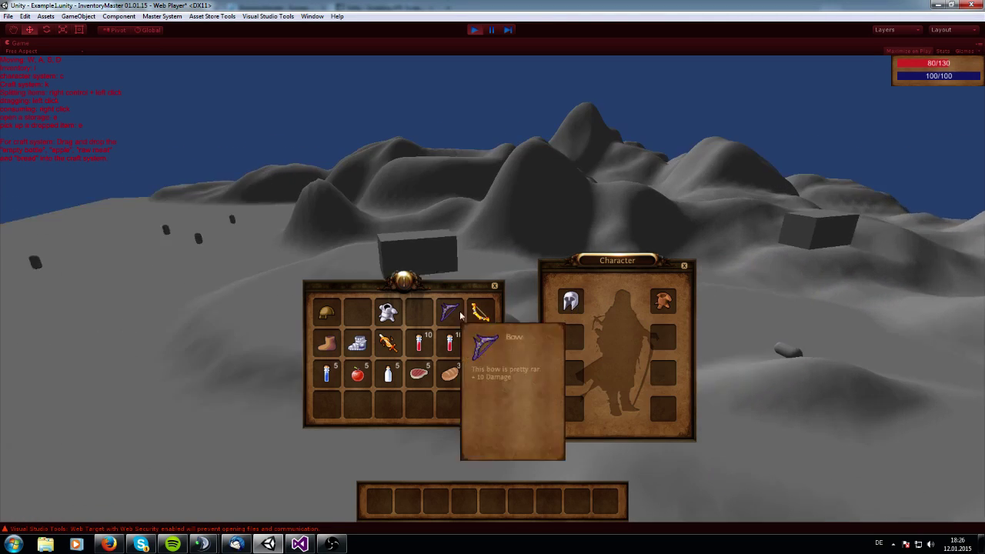
mouse_move(391, 318)
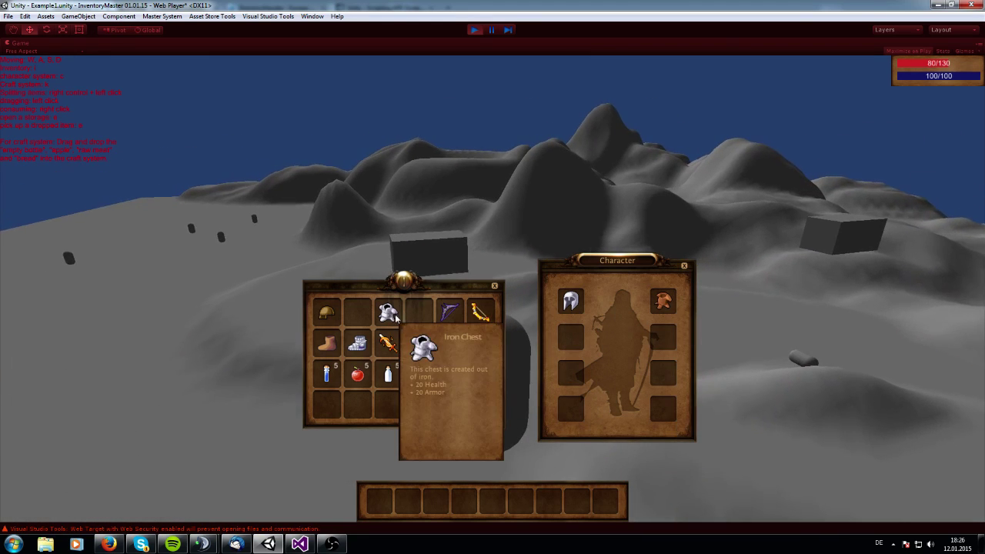
Equip the Iron Chest, Iron Shoes and the purple and Golden bows, raising max health to 160
right_click(389, 314)
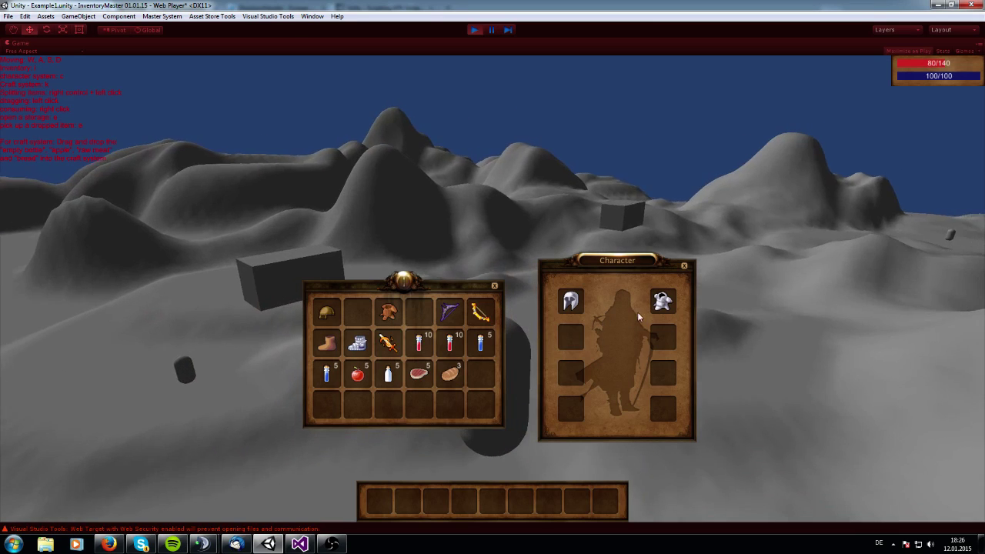
mouse_move(670, 315)
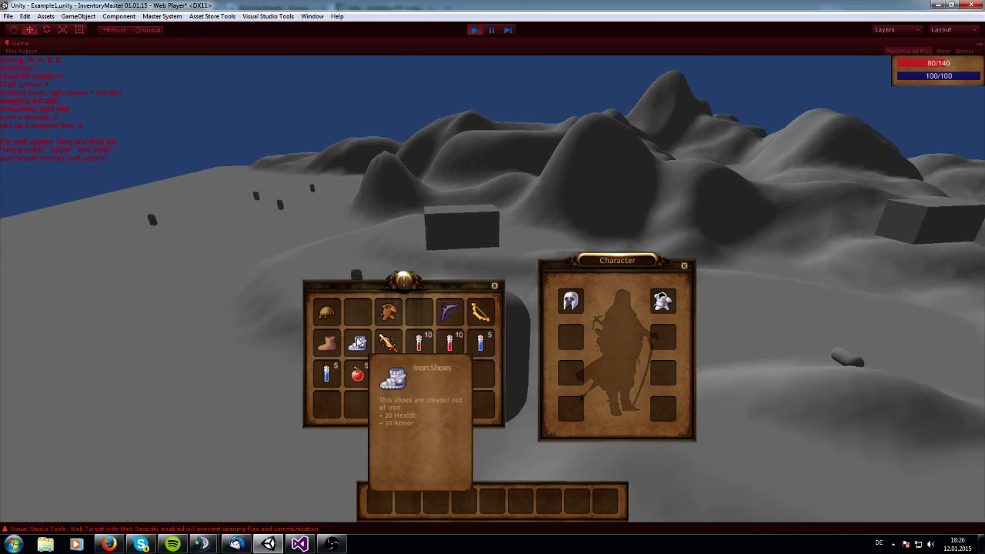
right_click(358, 343)
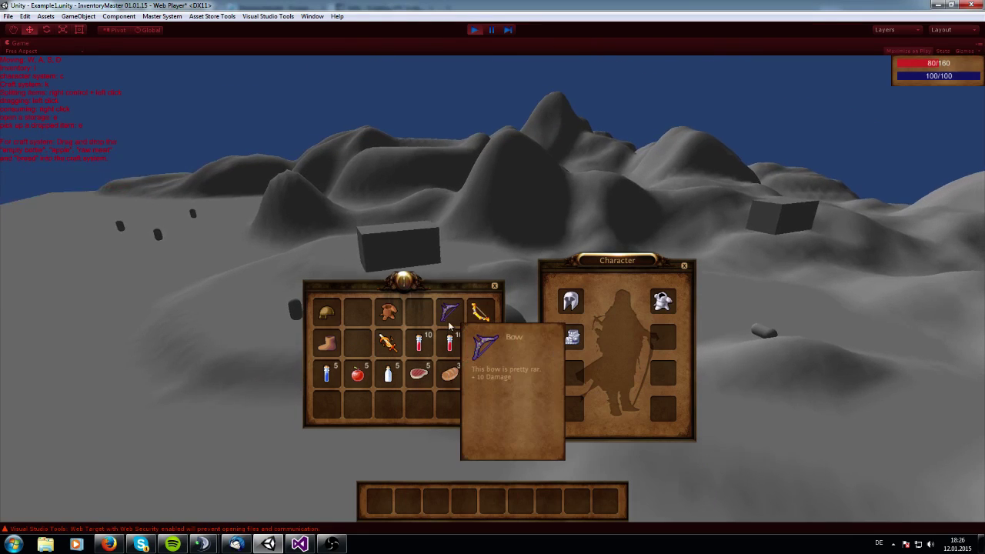
right_click(449, 312)
right_click(480, 316)
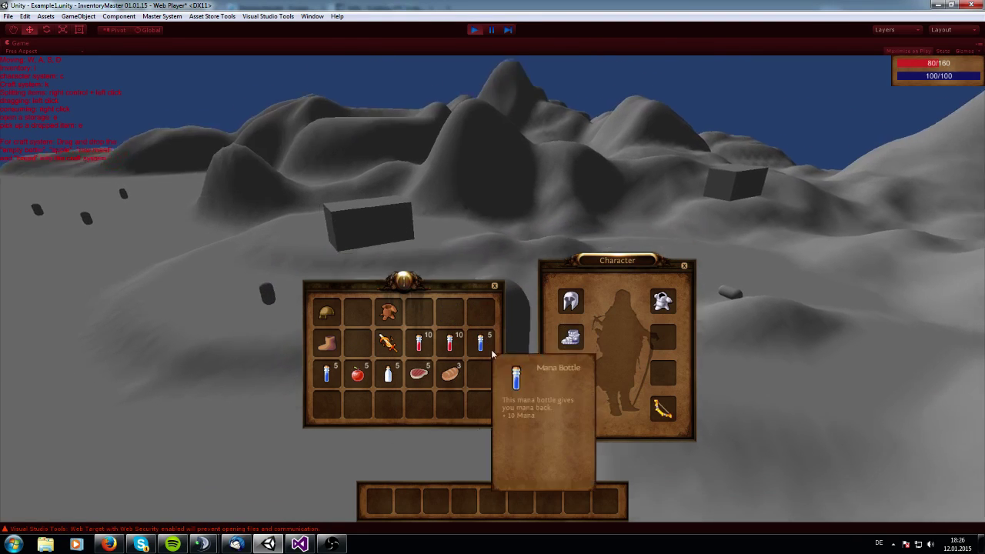
mouse_move(663, 411)
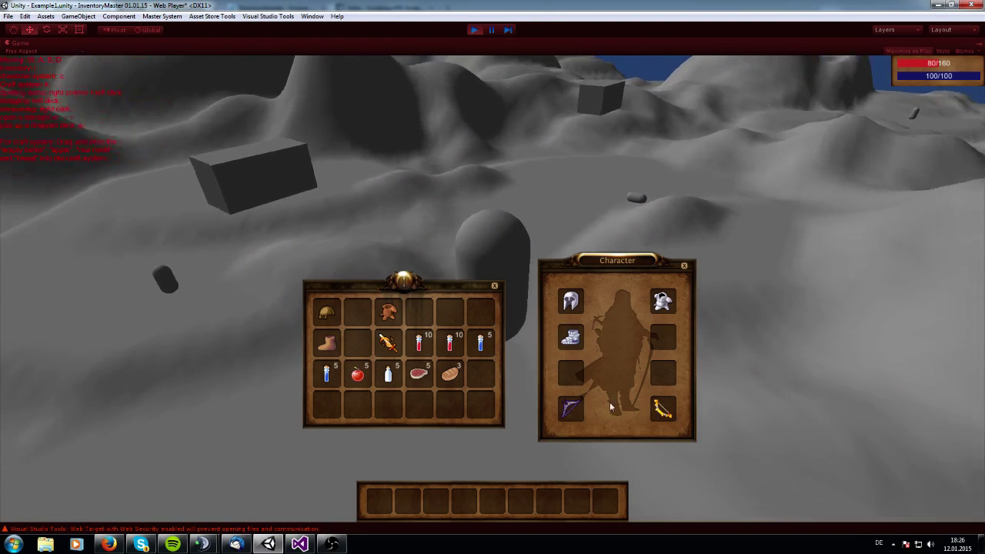
mouse_move(418, 345)
mouse_move(387, 344)
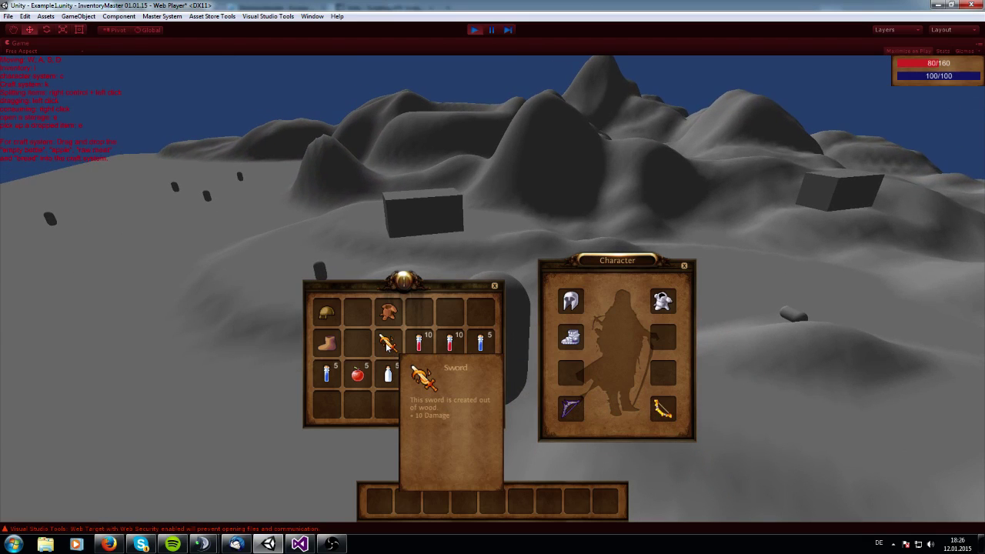
Move the apple into the empty second-row inventory slot
key(e)
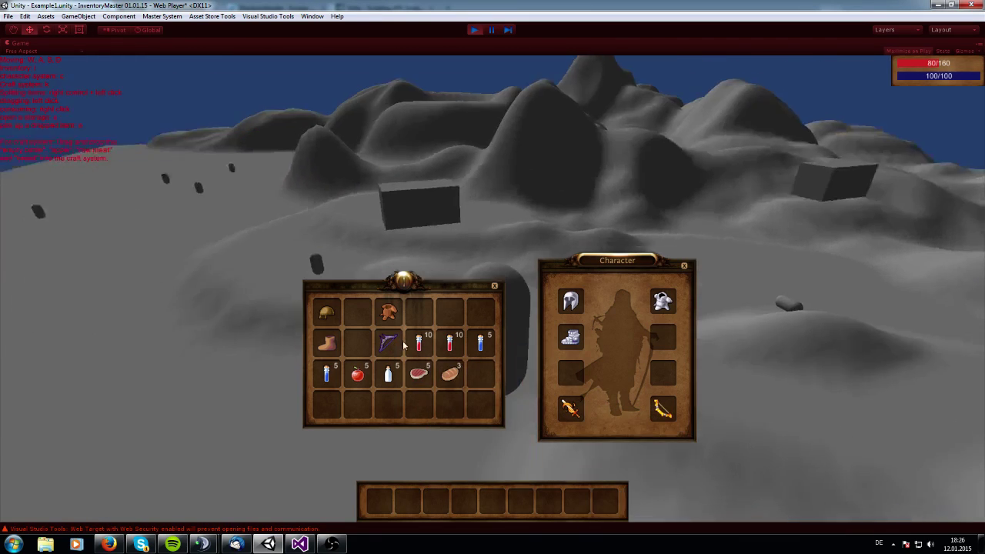
mouse_move(427, 385)
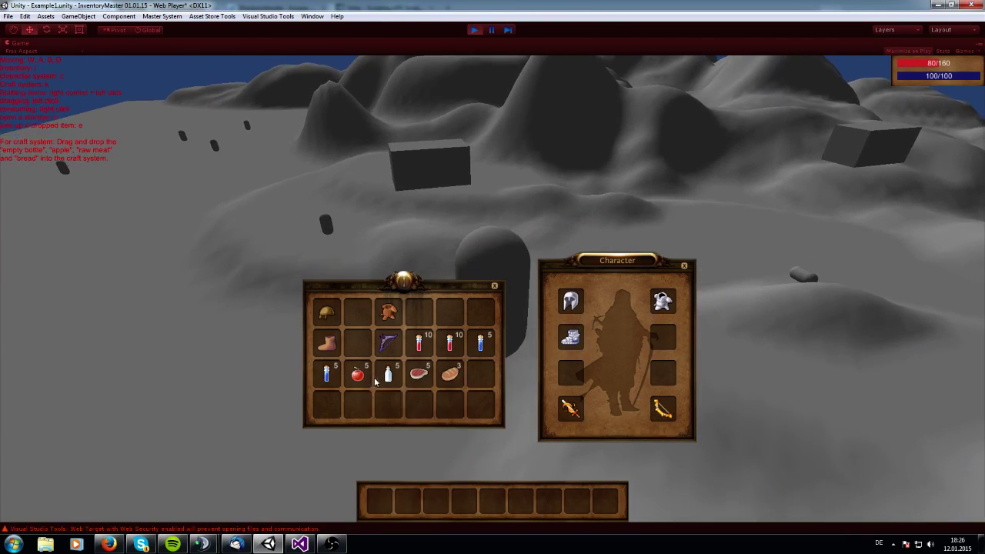
drag(357, 375, 357, 344)
mouse_move(361, 345)
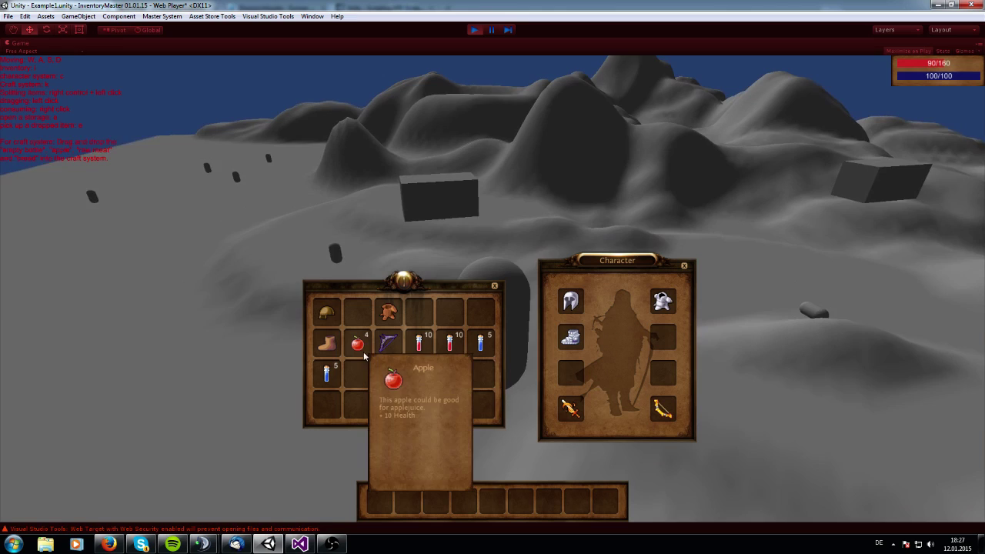
Merge the HP Bottles into two top-row stacks of 10 and move the 5 Raw Meat into row 2
mouse_move(419, 345)
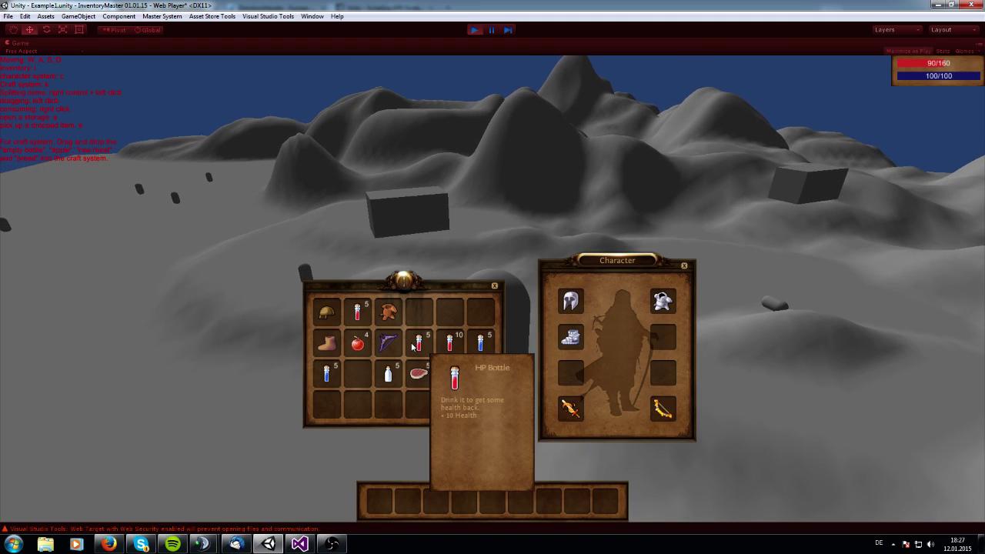
drag(357, 311, 419, 311)
drag(449, 342, 450, 312)
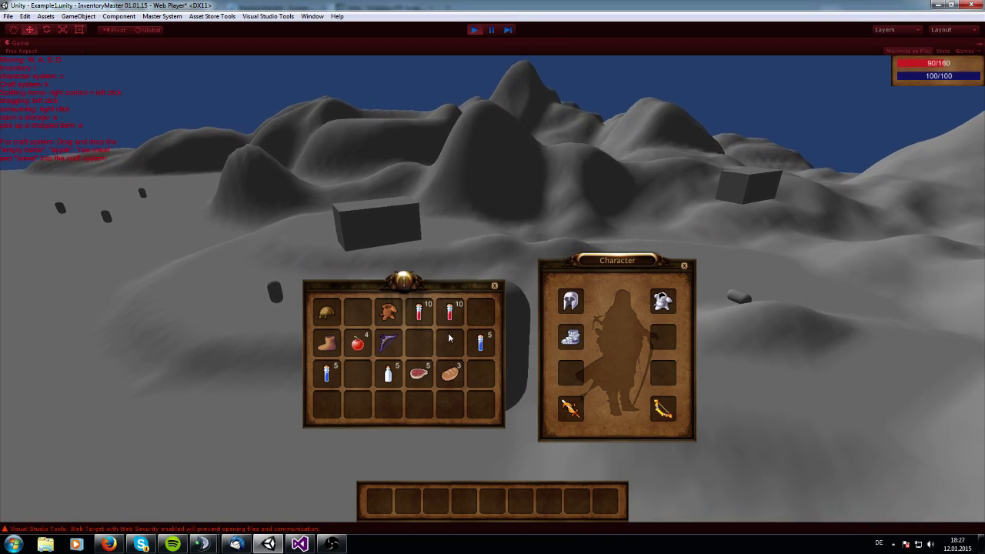
mouse_move(454, 325)
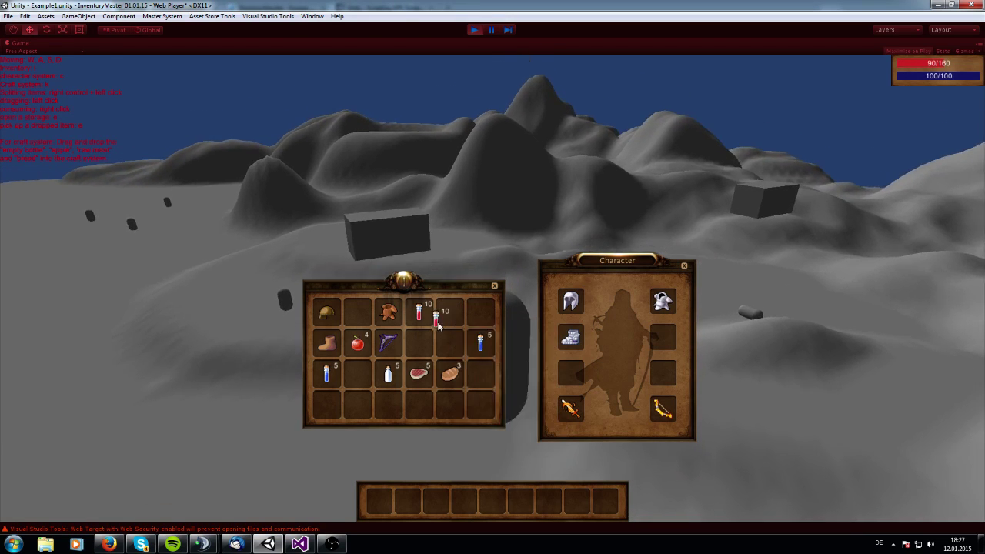
mouse_move(422, 326)
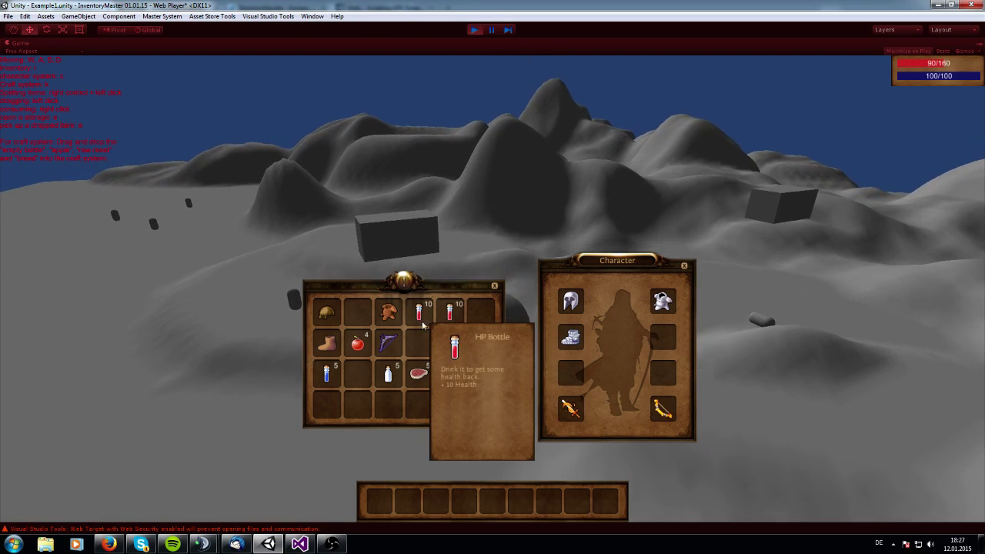
drag(454, 319, 427, 323)
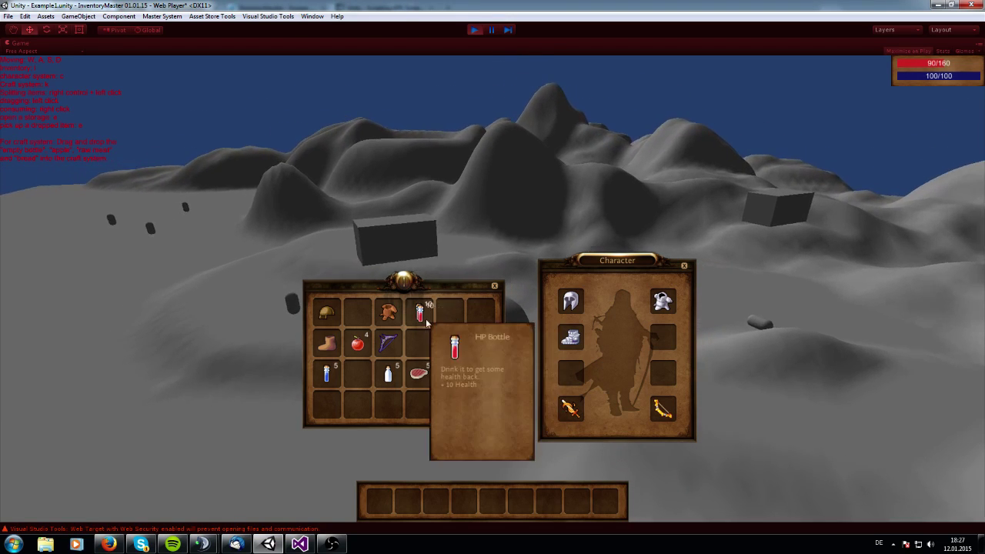
ctrl+click(427, 323)
click(458, 318)
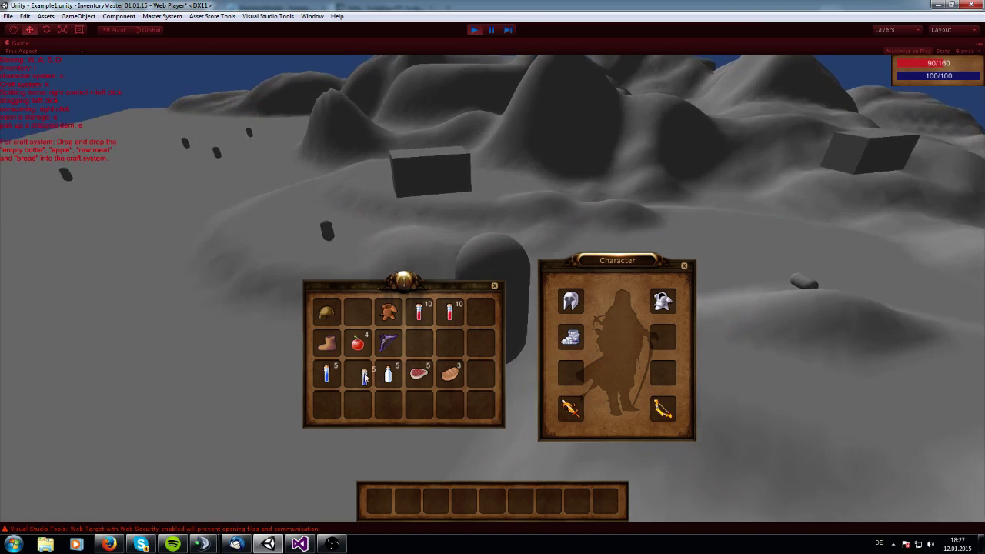
mouse_move(413, 368)
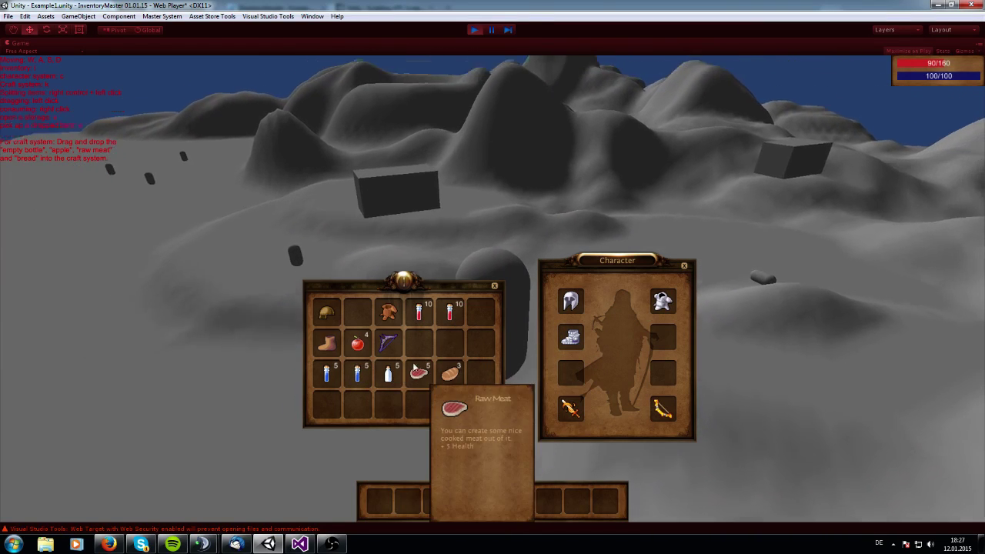
drag(414, 368, 419, 352)
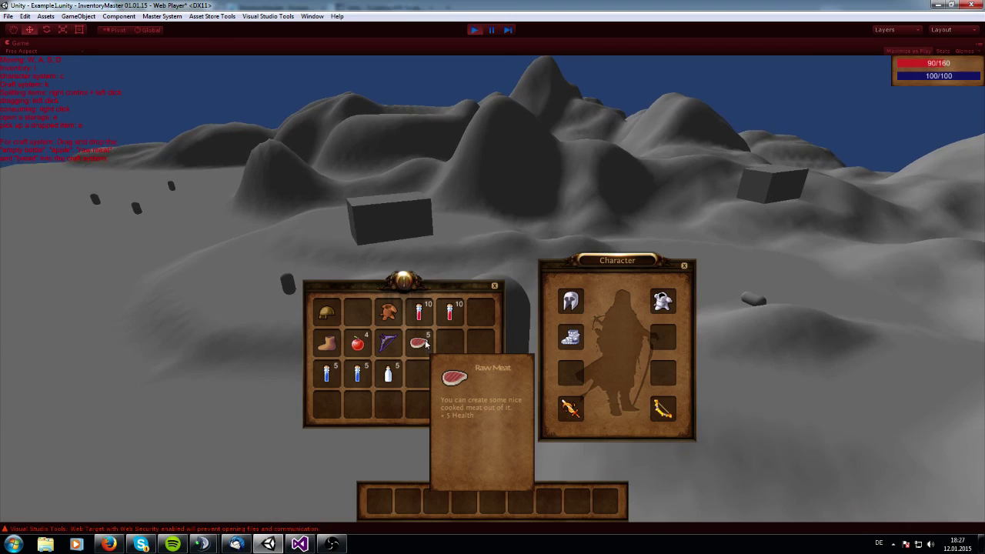
Hide the character panel and load the apples and empty bottles into the CraftSystem grid
key(e)
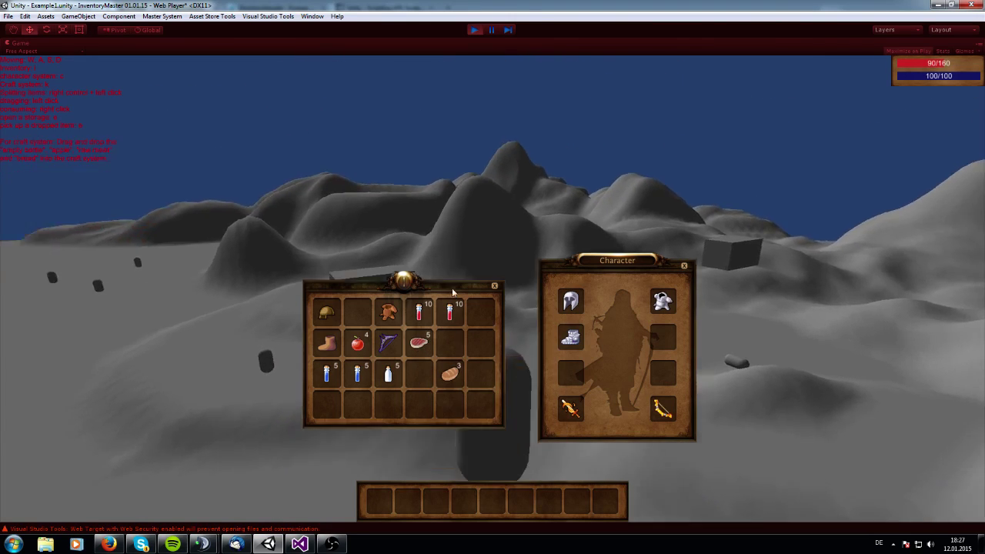
key(c)
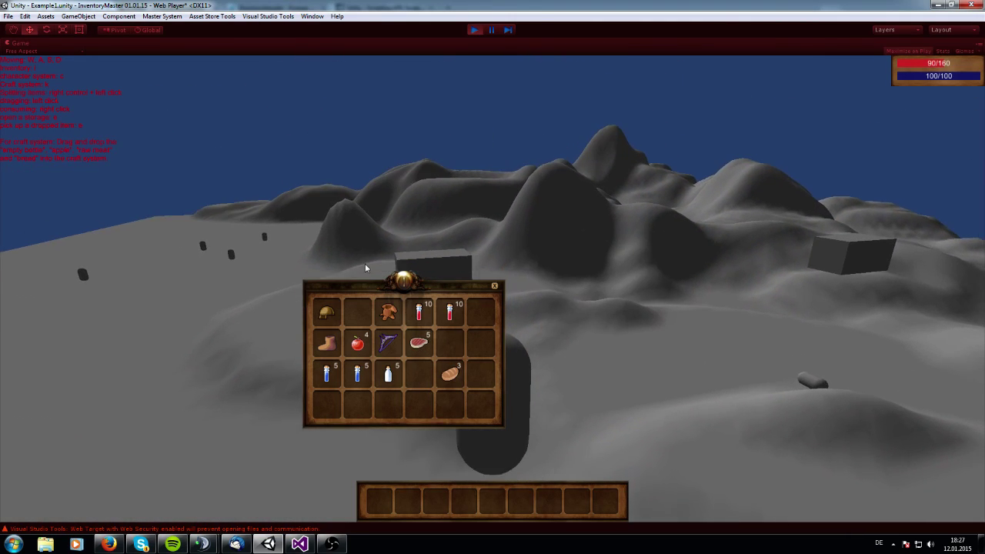
key(k)
drag(316, 218, 243, 249)
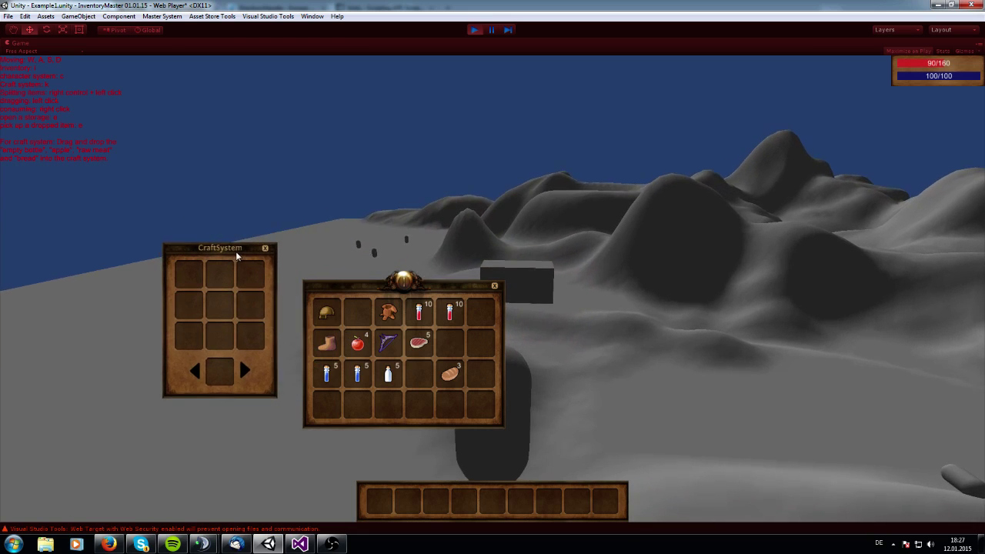
drag(358, 342, 228, 284)
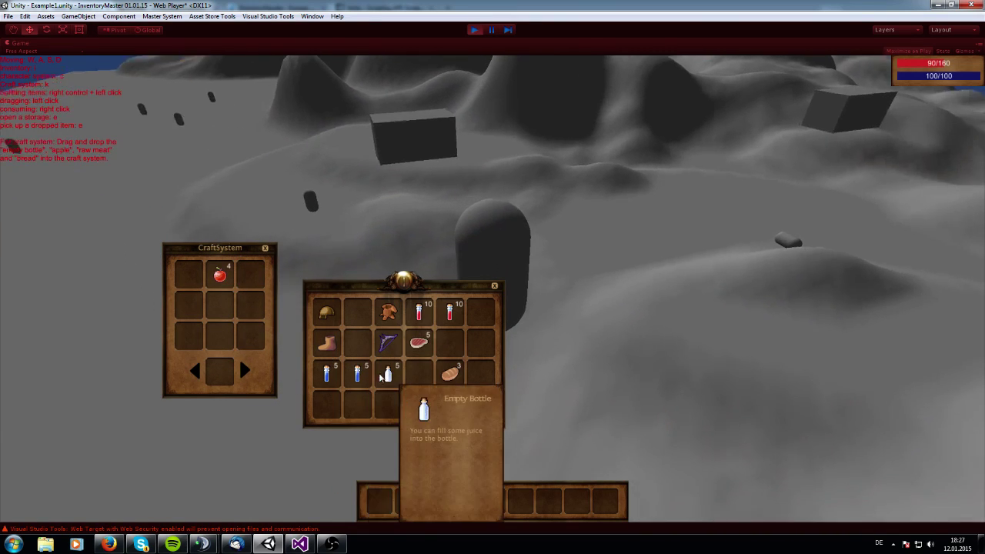
drag(388, 373, 250, 275)
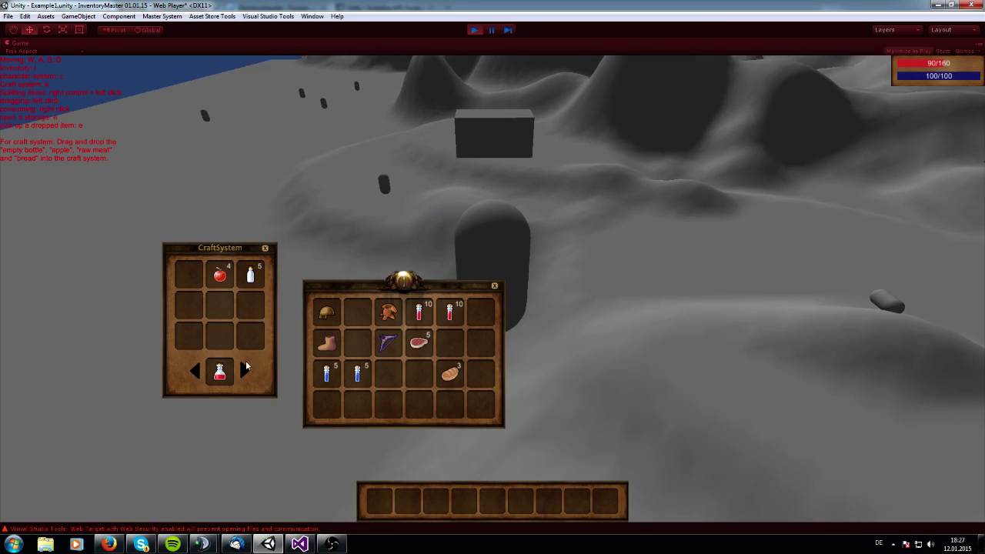
Craft two Applejuice into the inventory, leaving 2 apples and 3 bottles
mouse_move(220, 374)
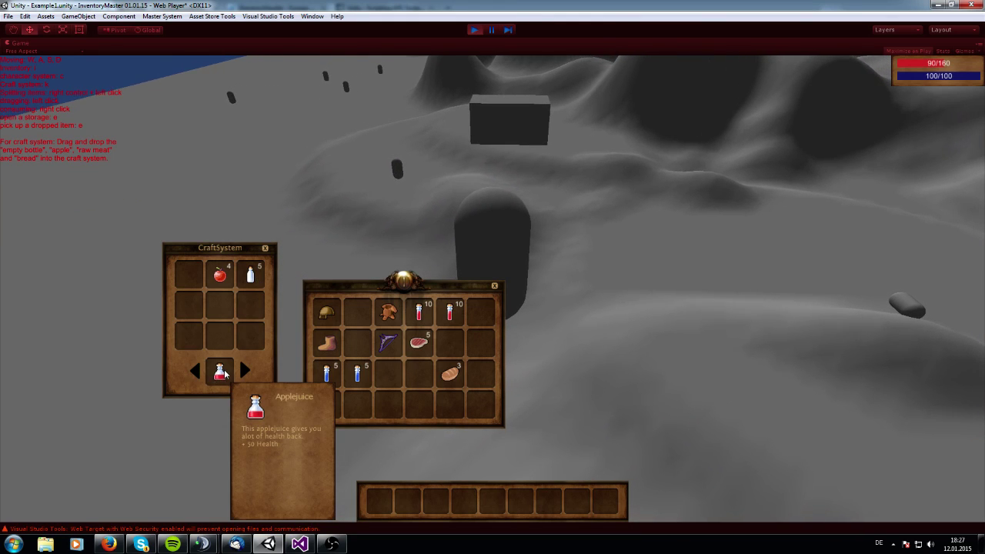
click(221, 373)
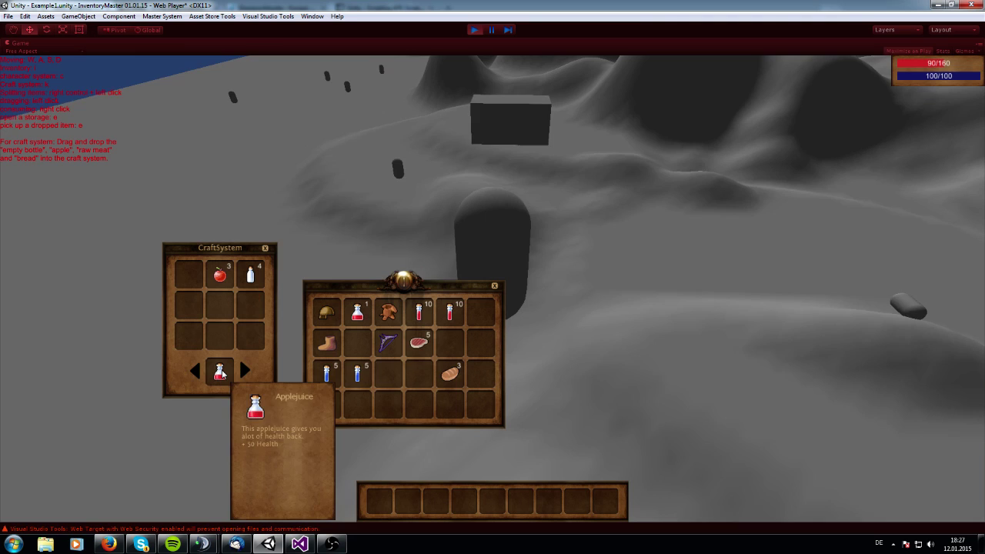
mouse_move(358, 316)
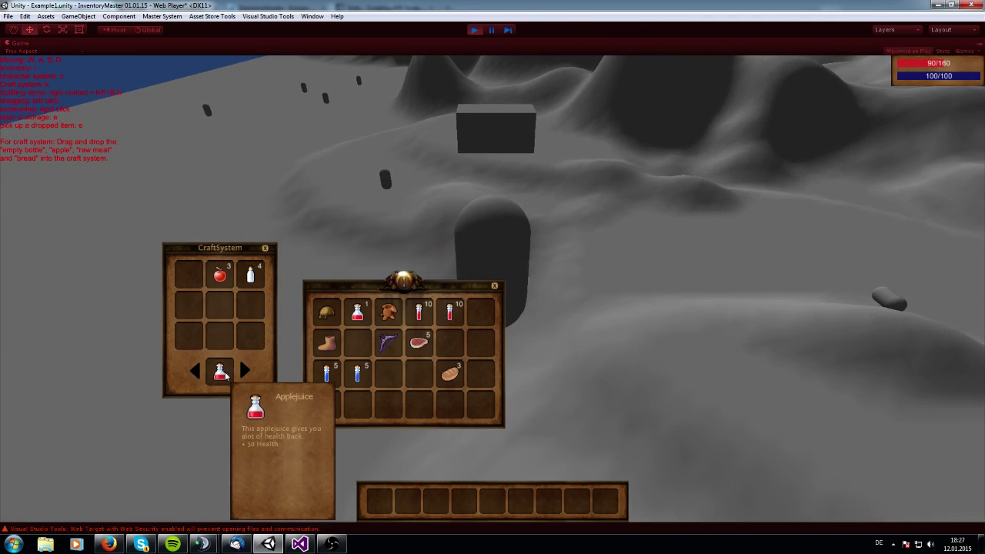
click(221, 373)
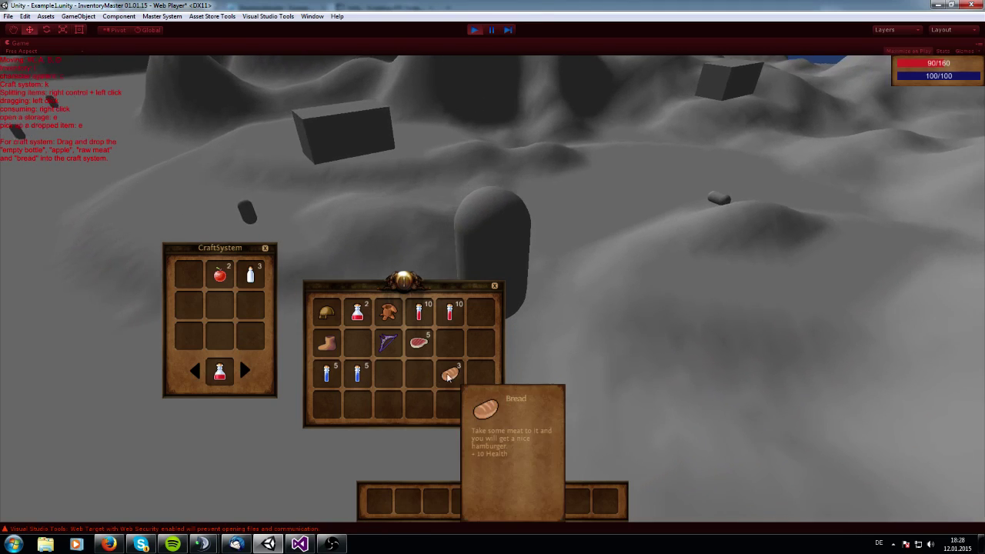
Put the Bread and Raw Meat into the crafting grid and browse the possible recipes
drag(450, 373, 254, 306)
drag(419, 340, 219, 304)
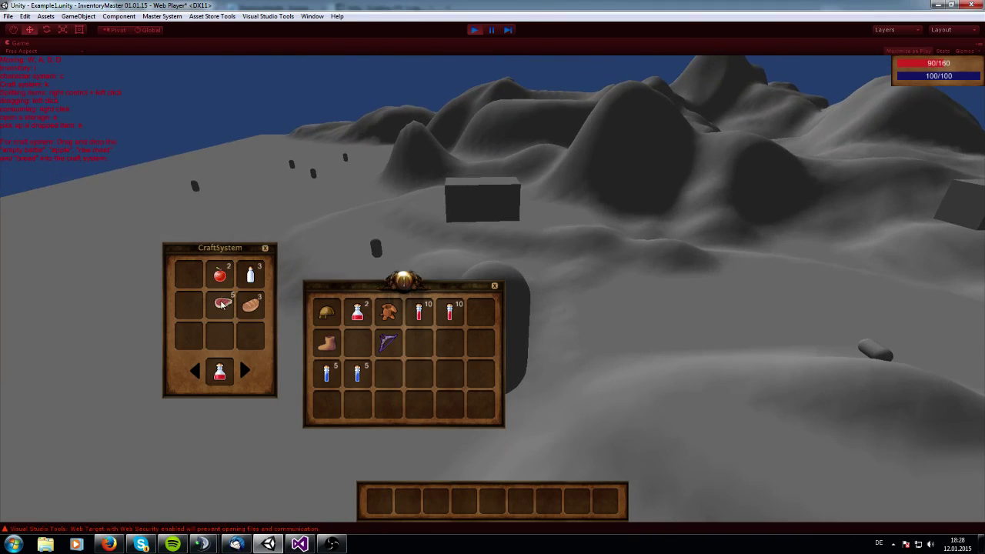
click(244, 371)
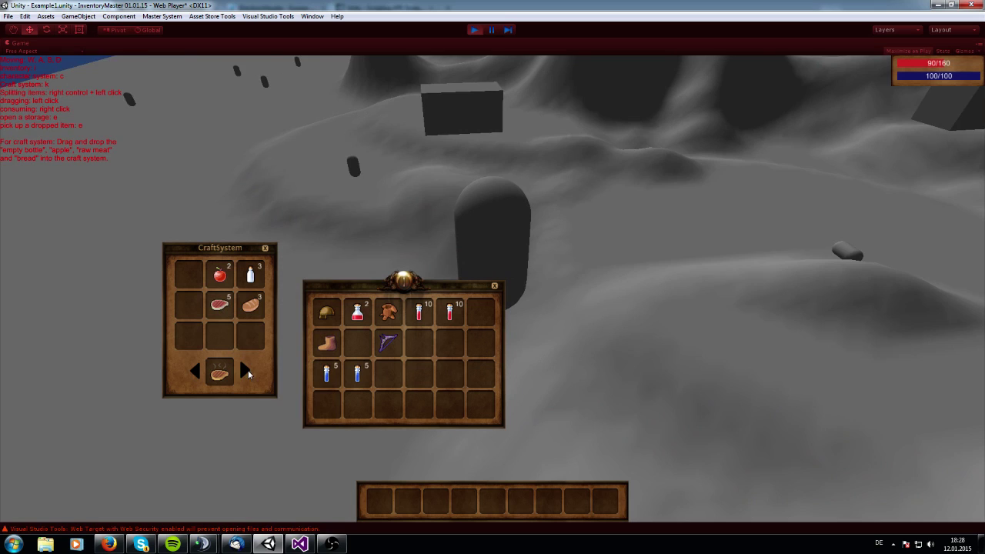
click(197, 371)
click(197, 372)
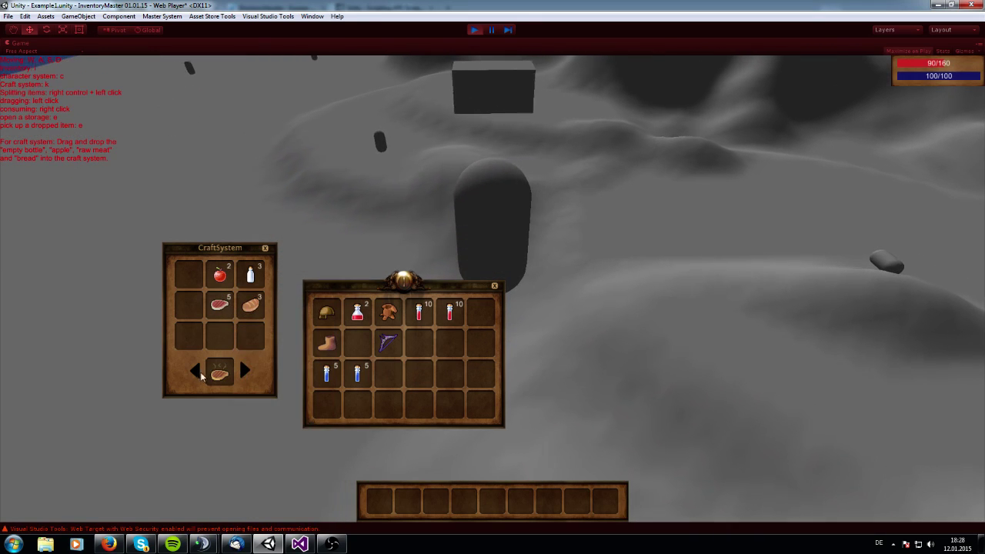
click(243, 370)
click(243, 370)
click(243, 372)
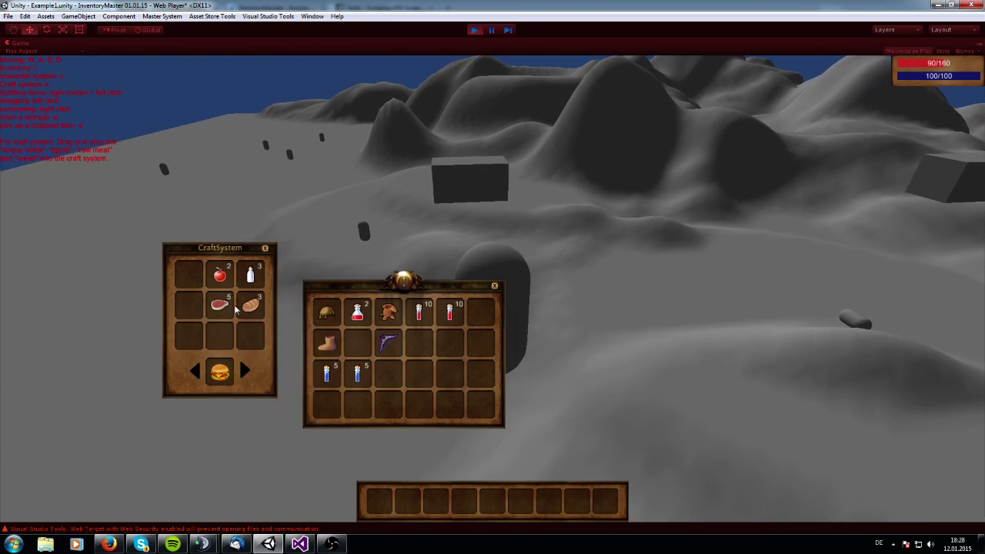
Craft one Cooked Meat into the inventory
mouse_move(227, 307)
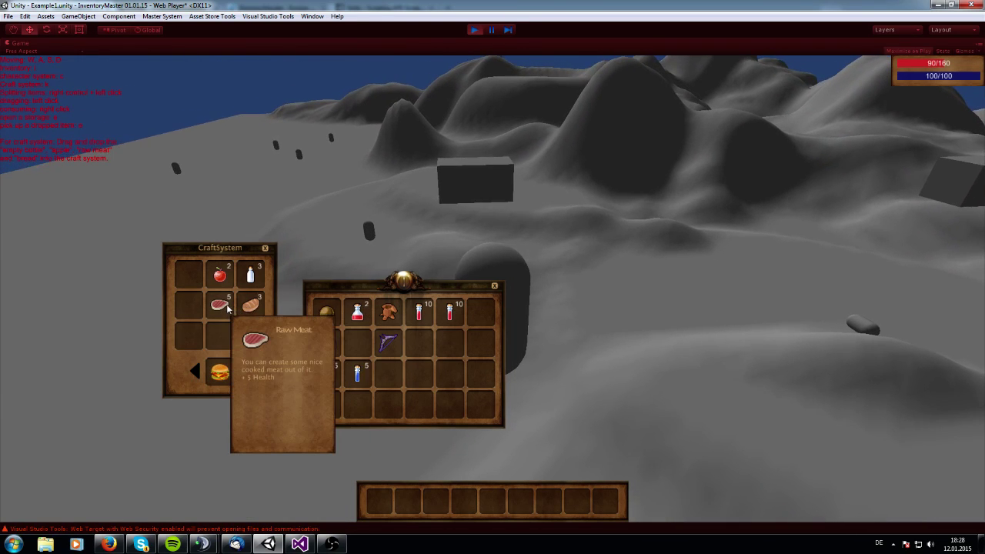
click(244, 370)
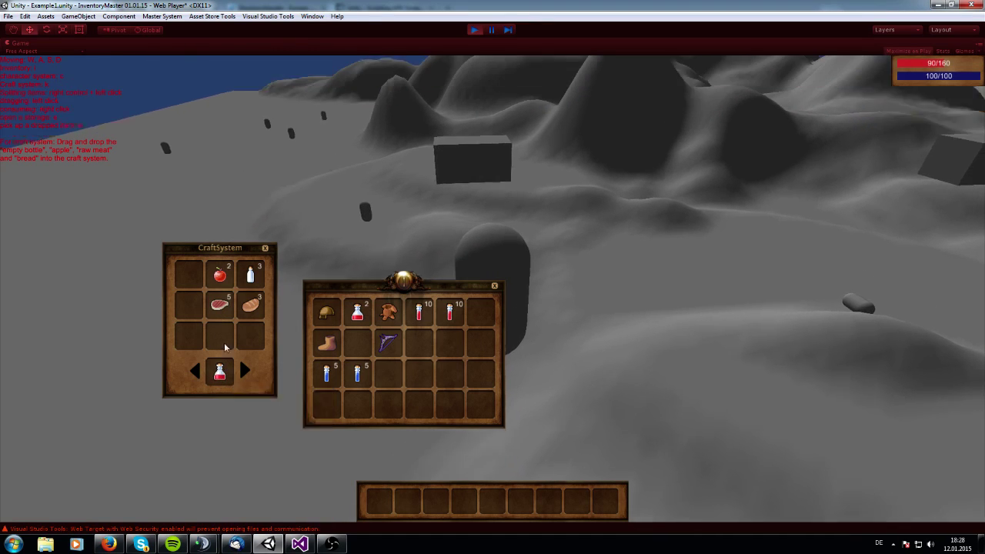
mouse_move(250, 277)
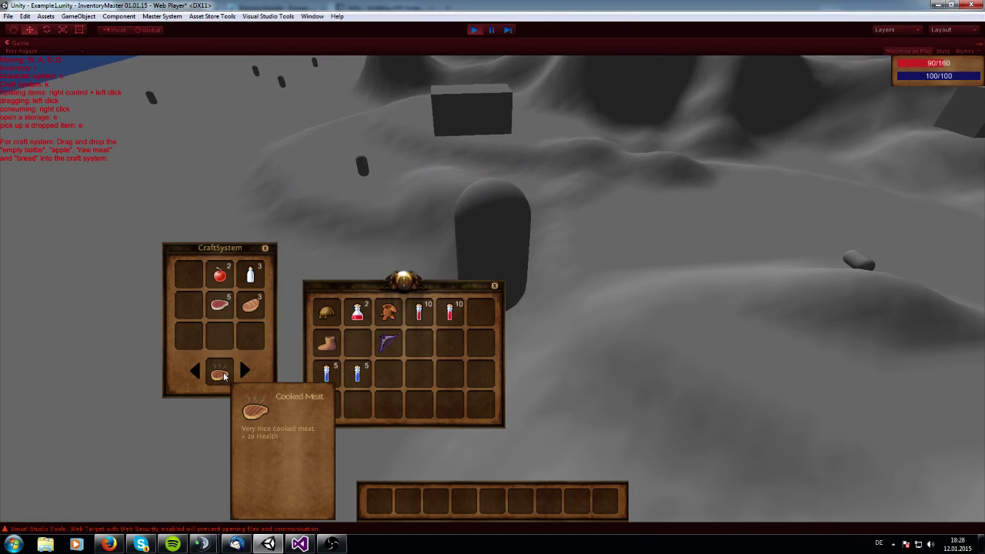
click(219, 372)
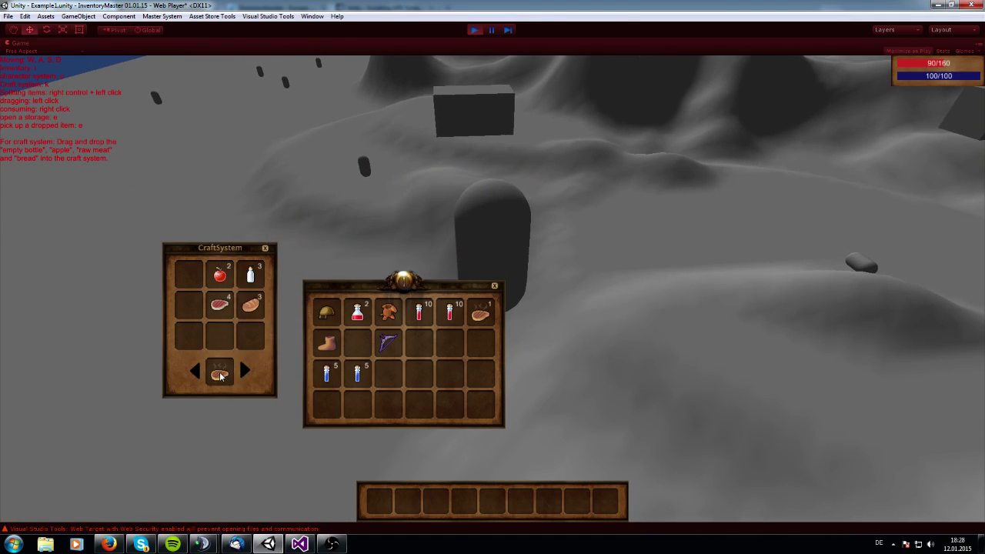
mouse_move(224, 304)
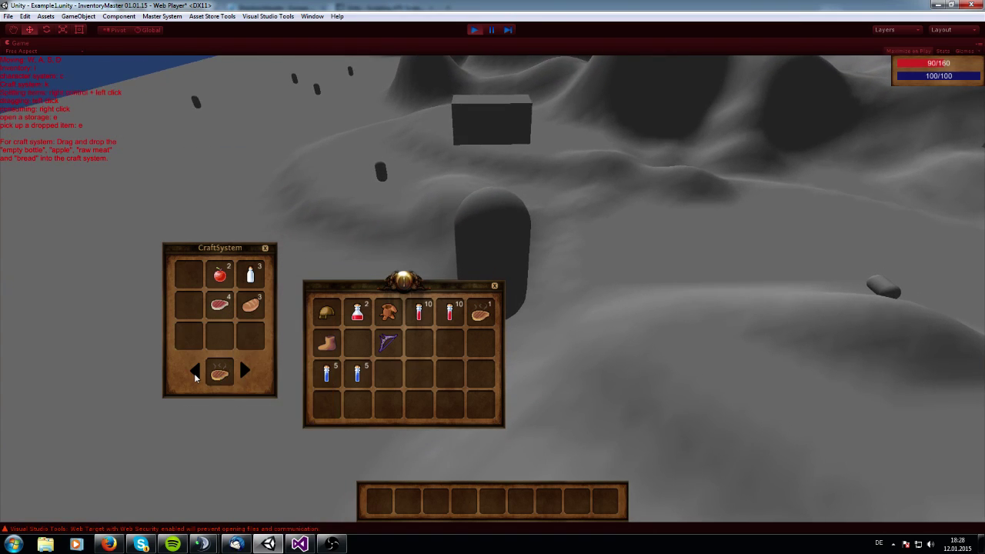
Switch the recipe to Hamburger and craft one into the inventory
click(244, 370)
click(219, 376)
mouse_move(216, 308)
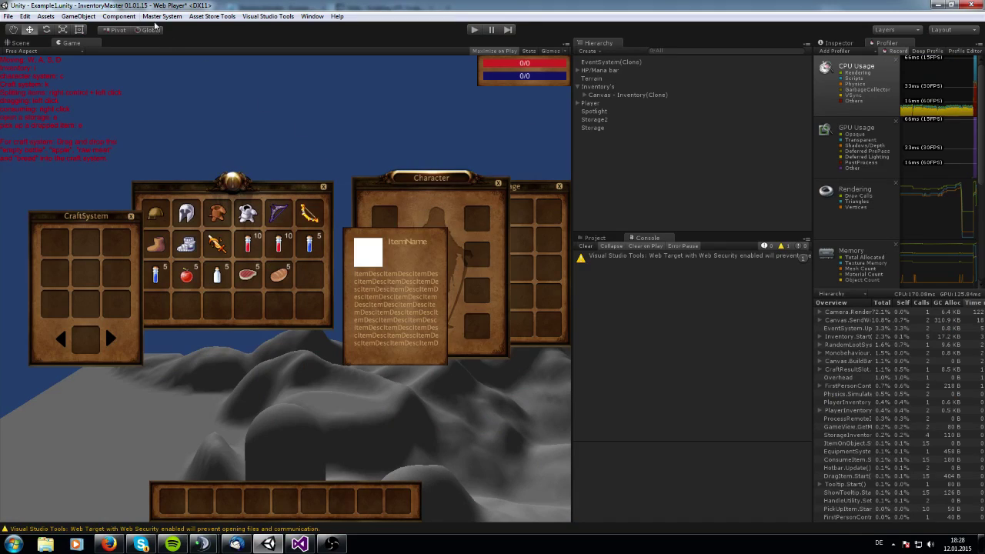
Open the Blueprint Database editor, check the final-item choices, and adjust the Ingredients slider
click(160, 17)
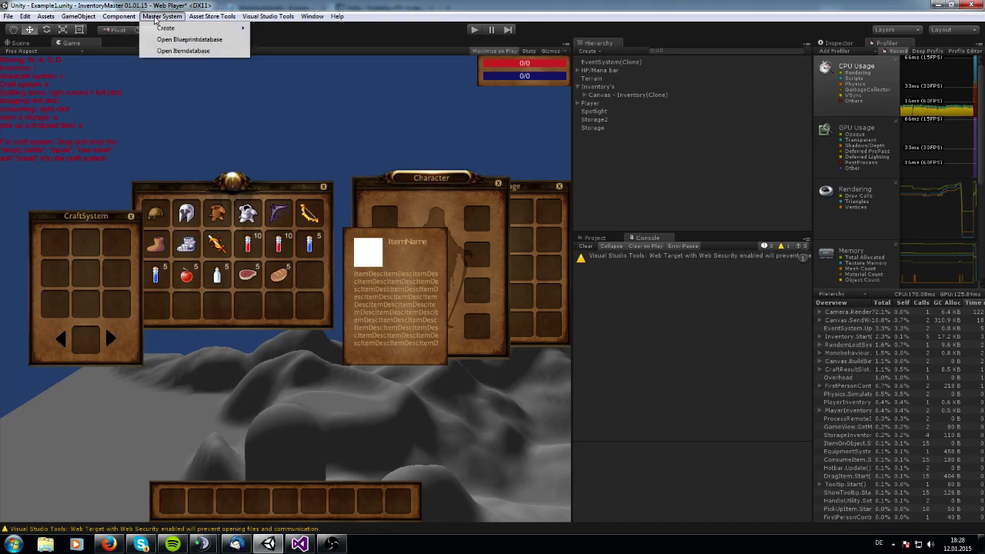
click(184, 40)
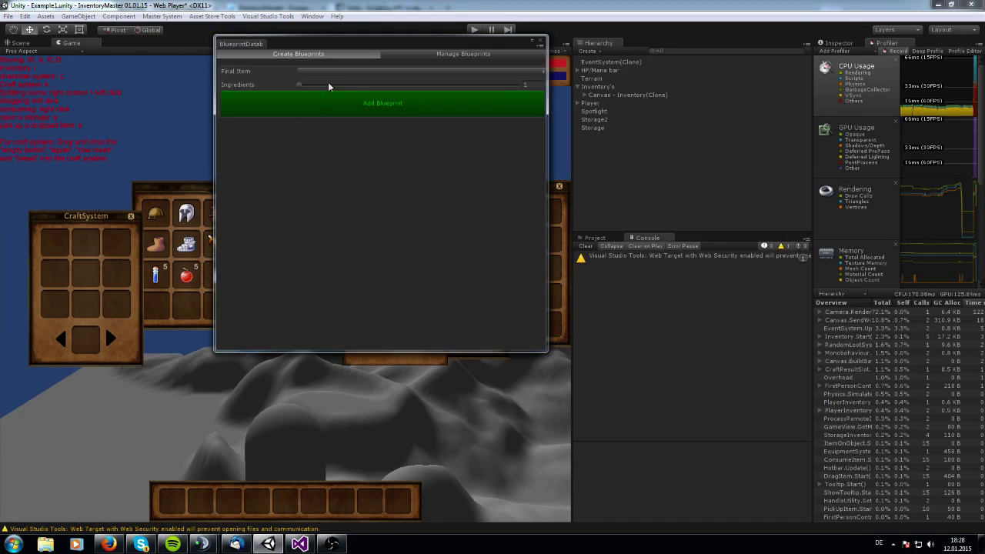
click(335, 70)
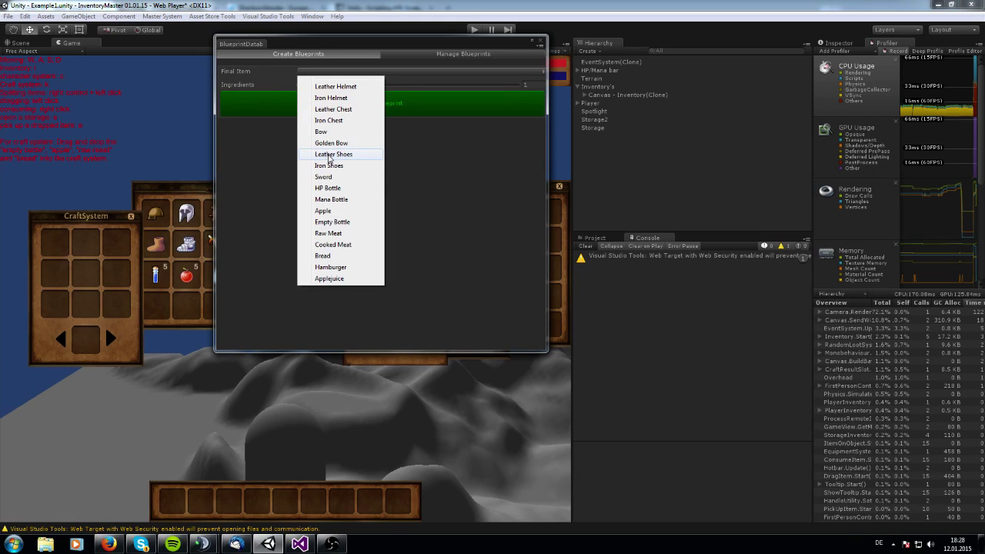
click(277, 78)
click(308, 86)
drag(307, 87, 299, 87)
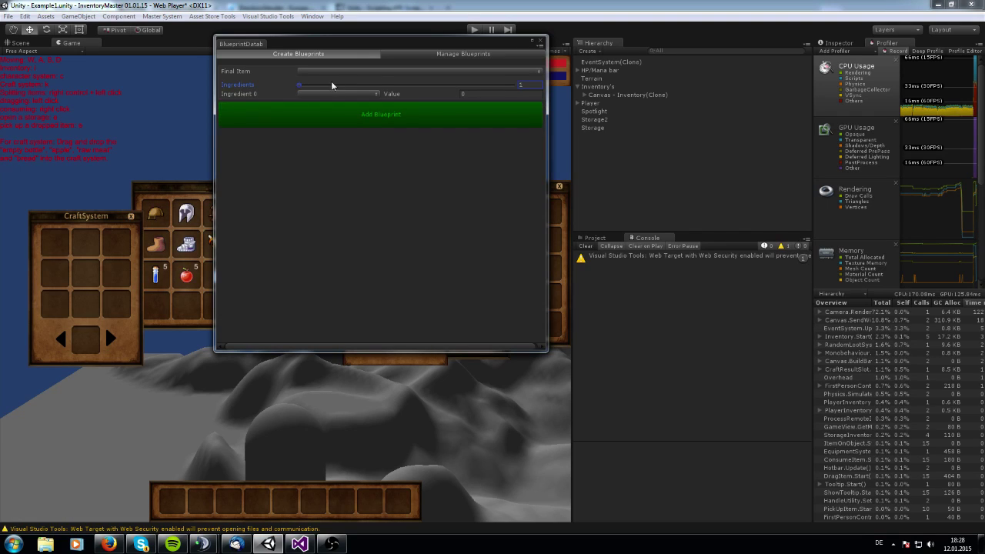
click(424, 55)
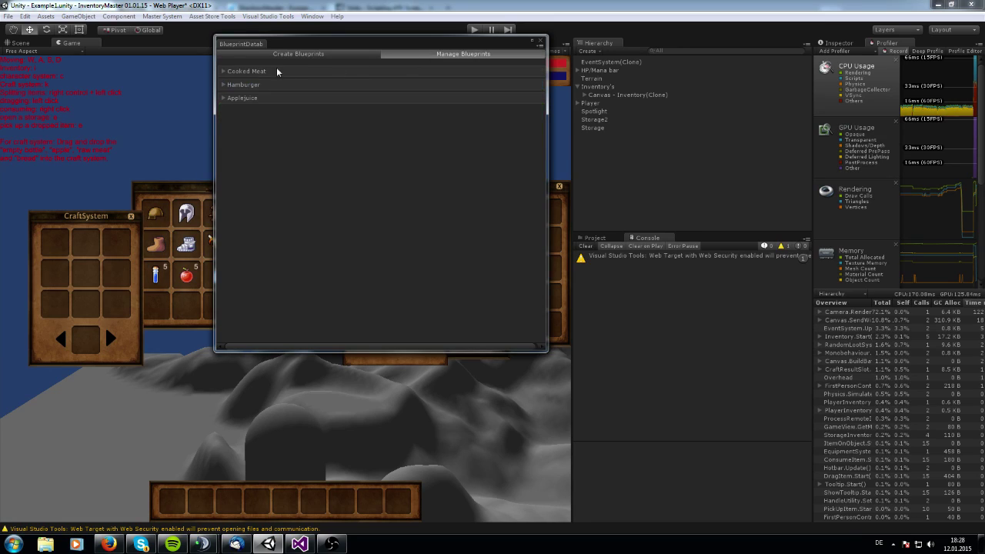
click(225, 73)
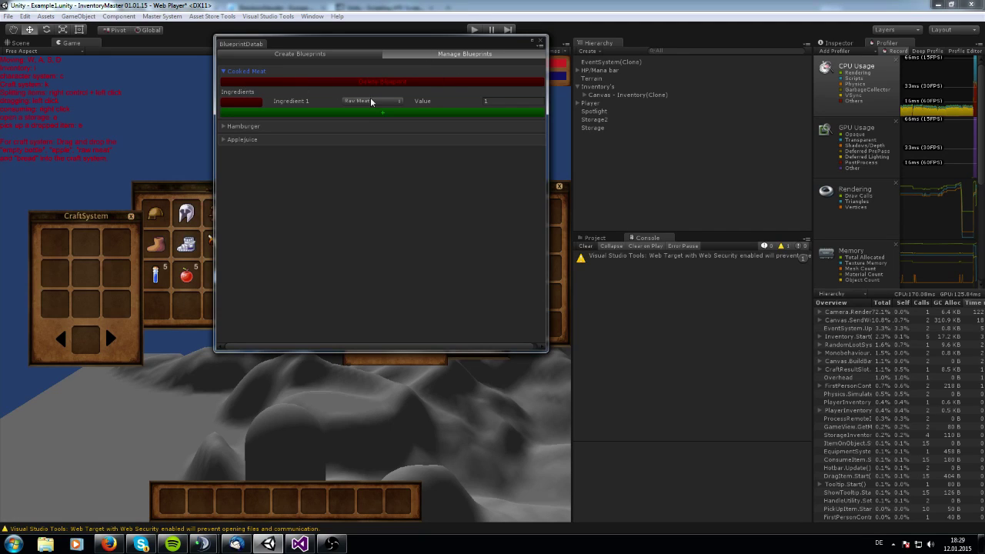
click(352, 112)
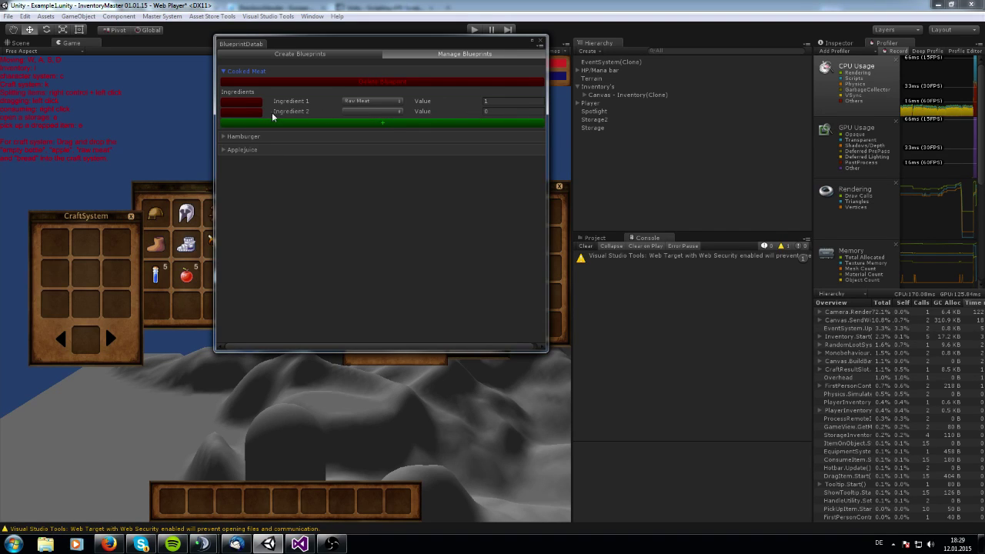
click(242, 111)
click(230, 70)
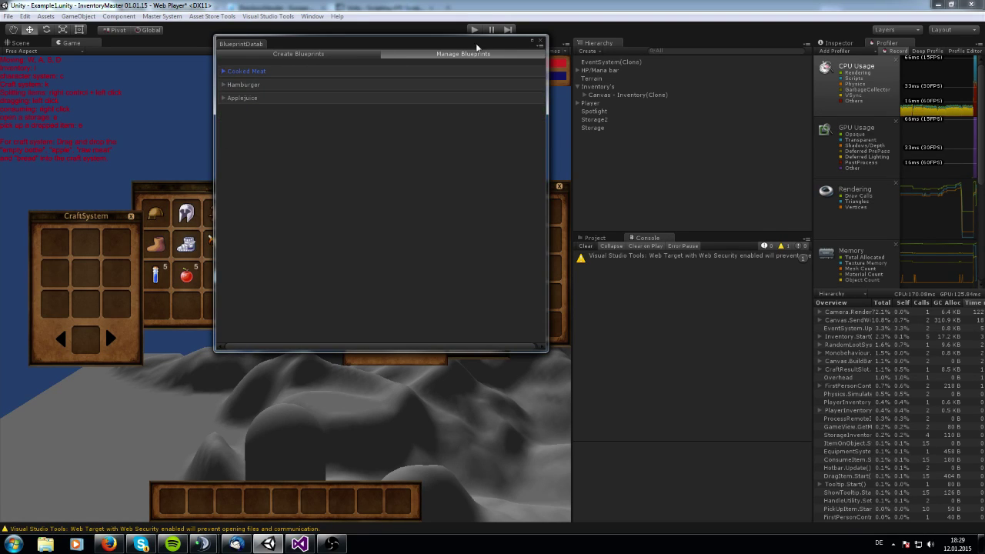
Close the Blueprint Database and start a new entry in the Item Database editor
click(541, 40)
click(163, 16)
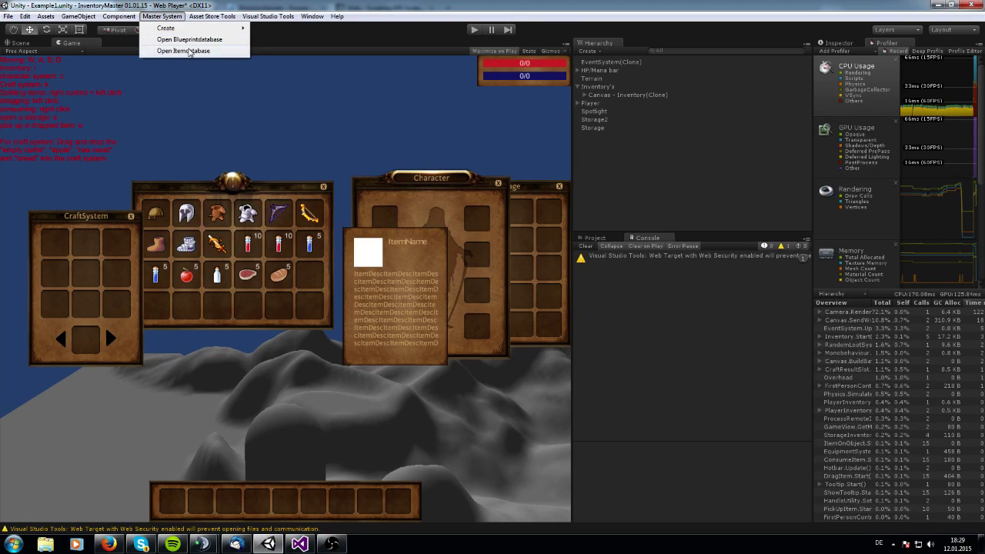
click(191, 51)
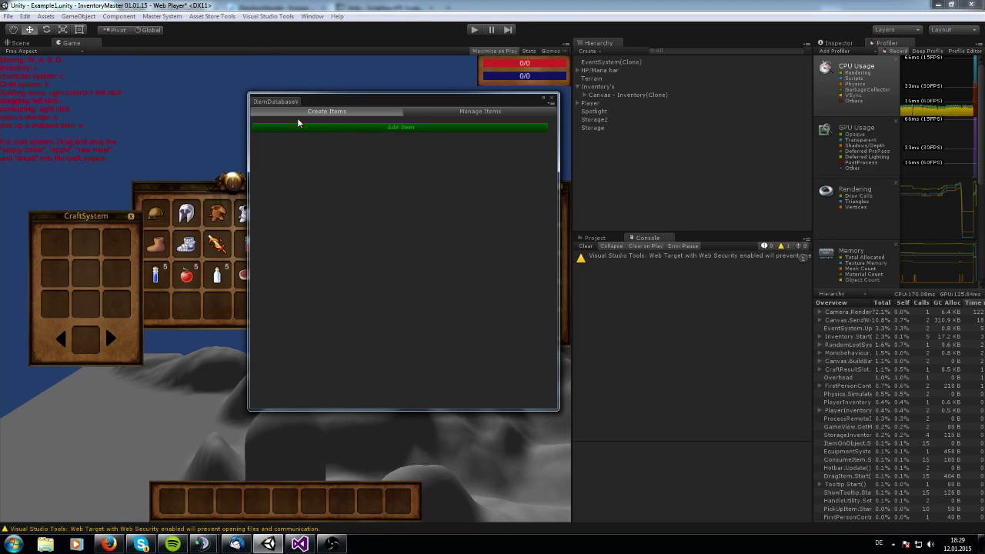
click(366, 129)
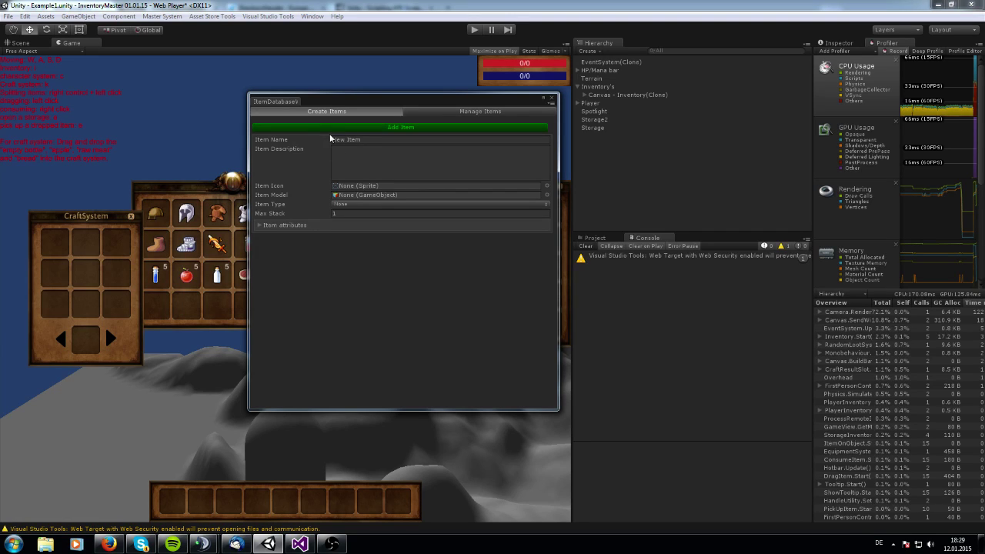
Step through the new item's name, description, item type (kept None) and max stack fields
click(383, 139)
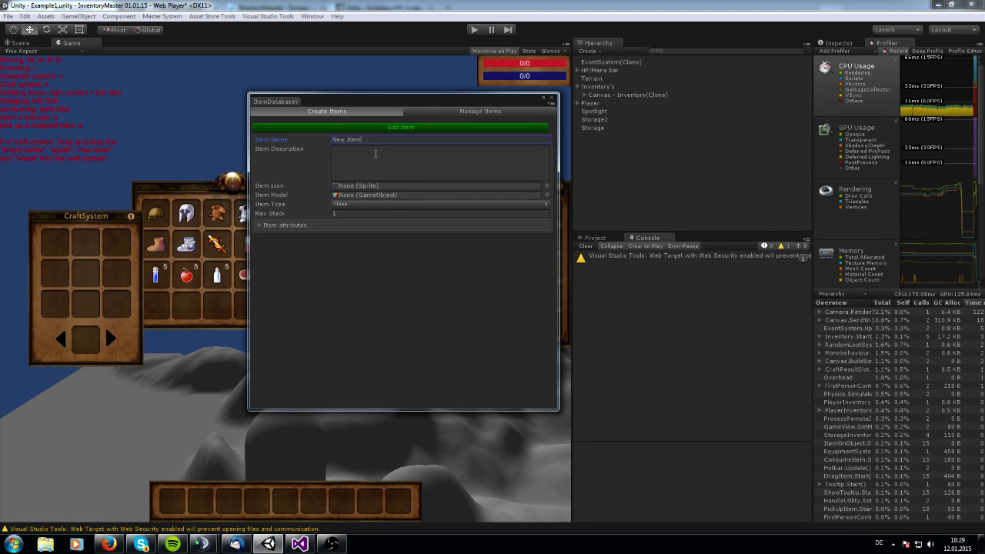
click(379, 163)
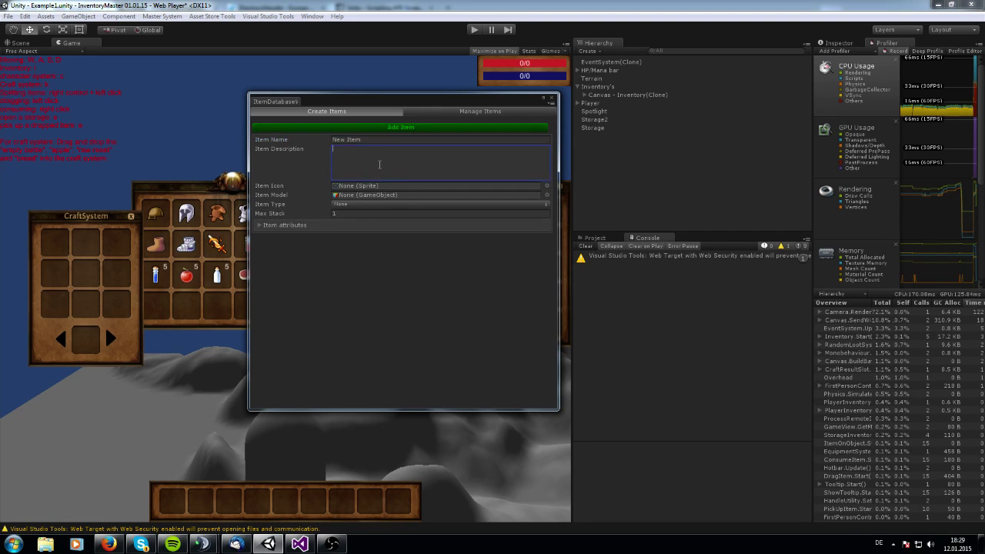
click(381, 204)
click(438, 259)
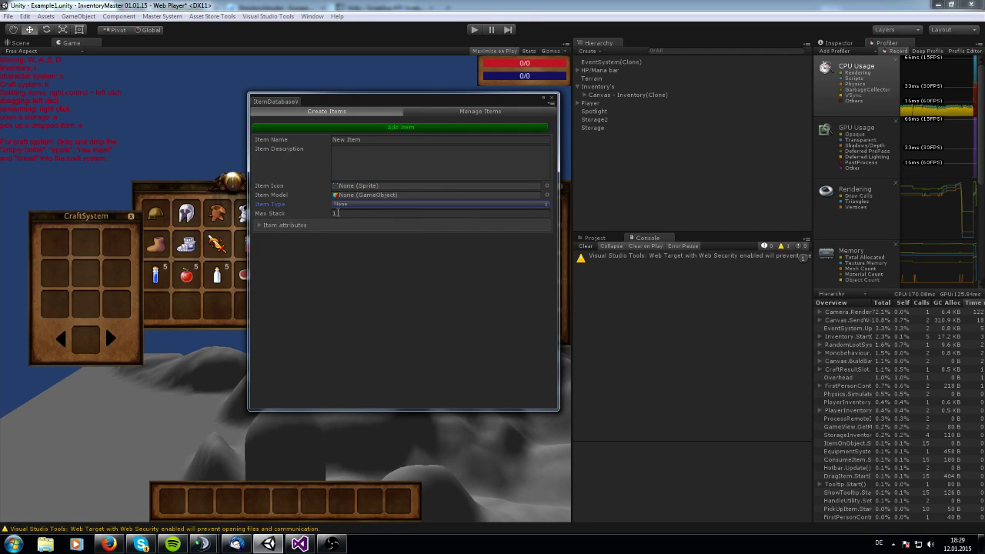
click(349, 215)
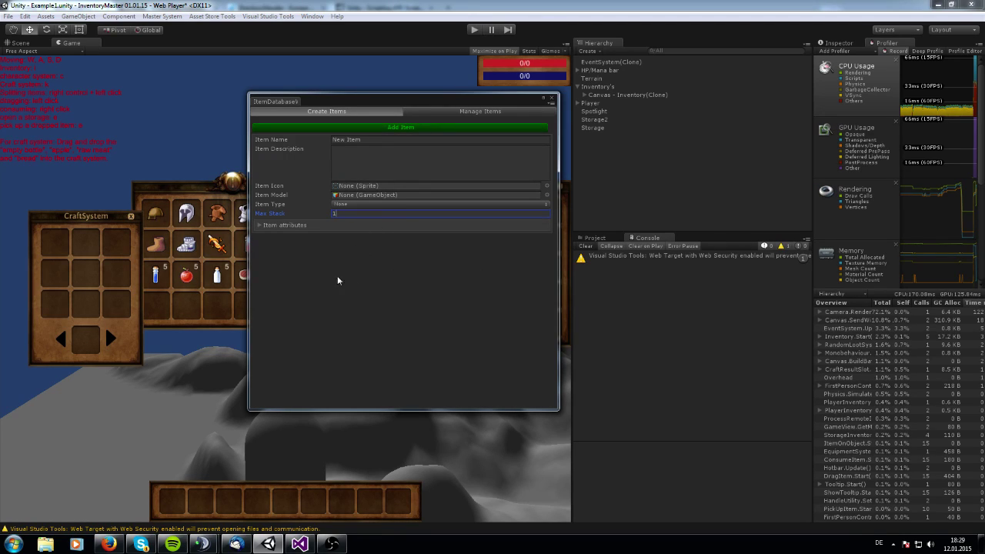
Set the new item's attribute amount to 2 and make the first attribute Health
click(259, 226)
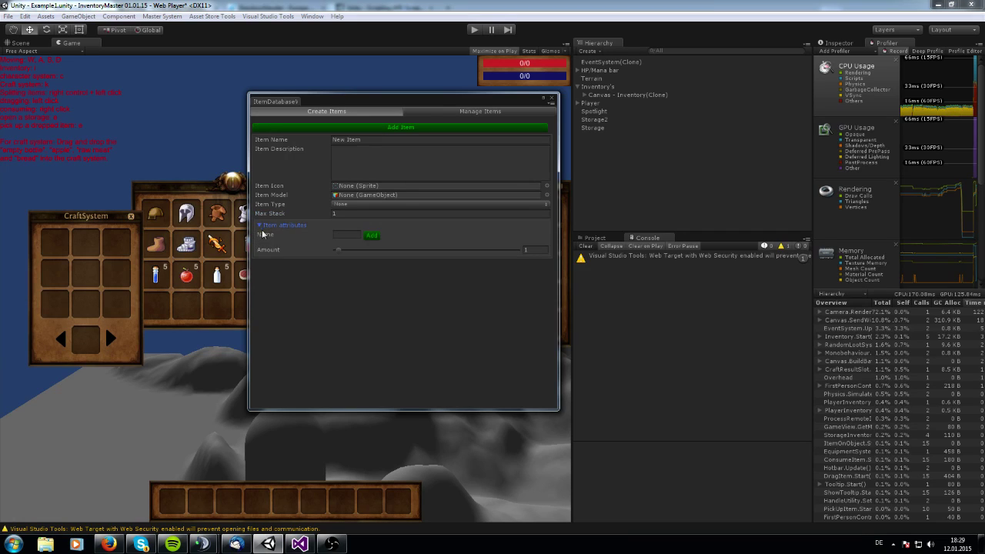
drag(344, 249, 341, 257)
click(344, 259)
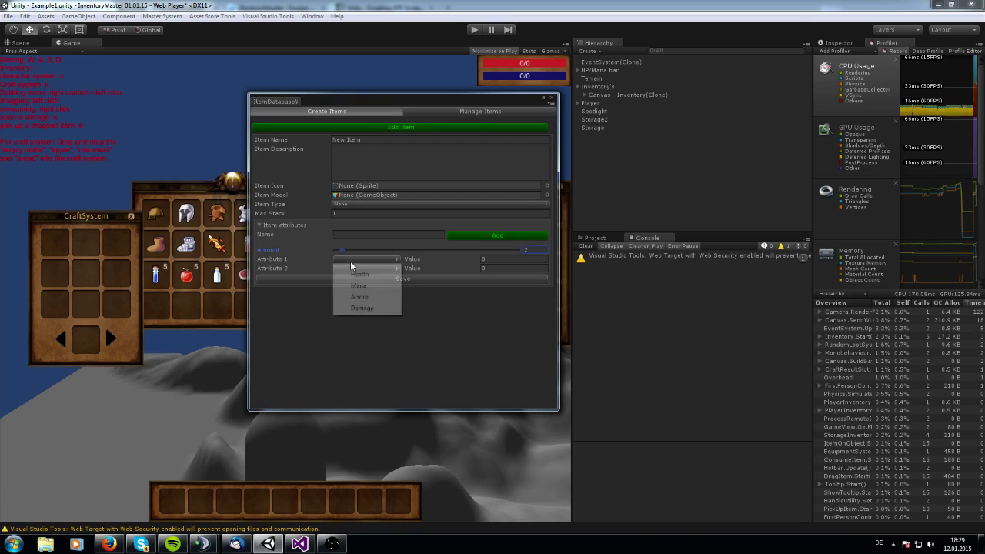
click(365, 277)
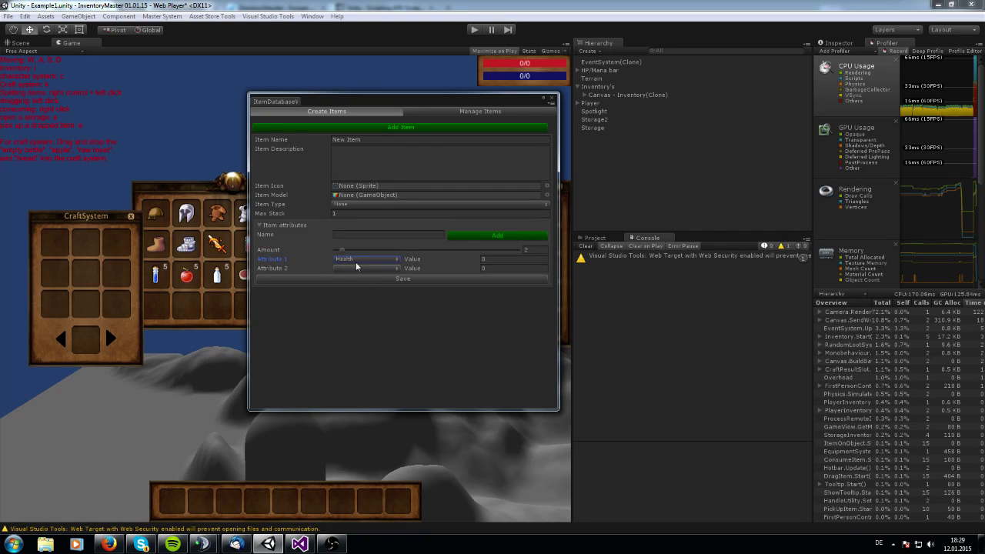
Create a custom attribute named 'asd', assign it as the second attribute, and edit its value
click(351, 234)
text(asdasd)
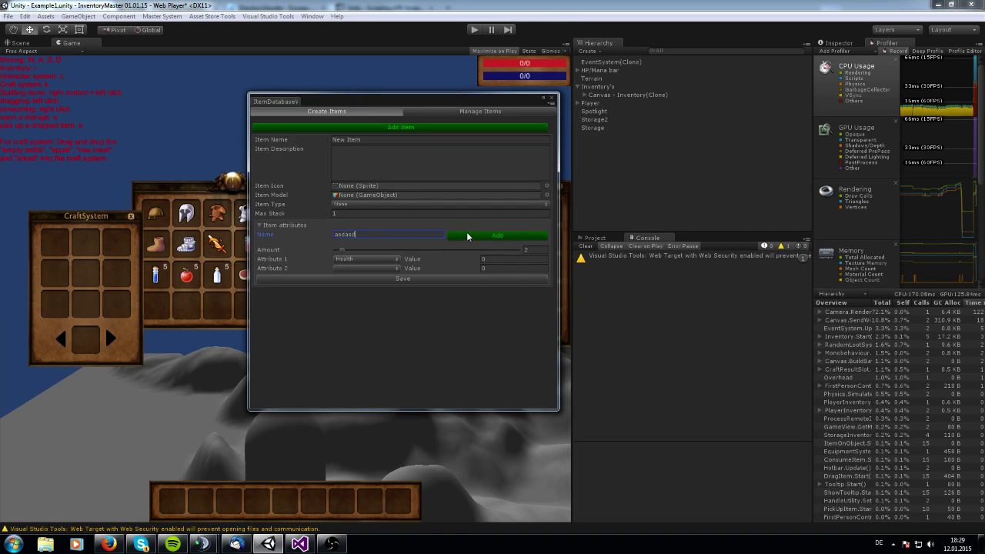
click(467, 233)
click(357, 266)
click(359, 330)
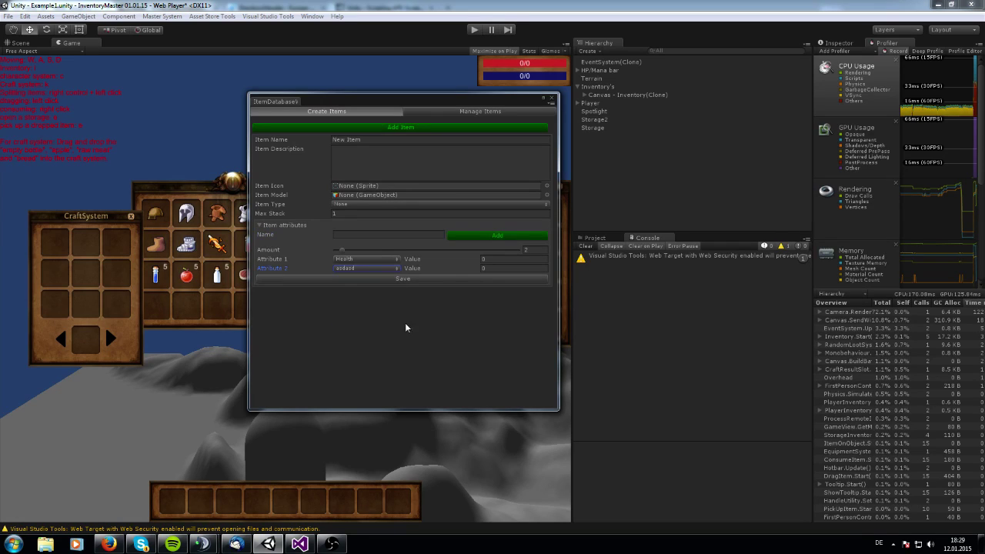
click(485, 268)
Save the new item, then expand New Item under Manage Items for editing
click(441, 281)
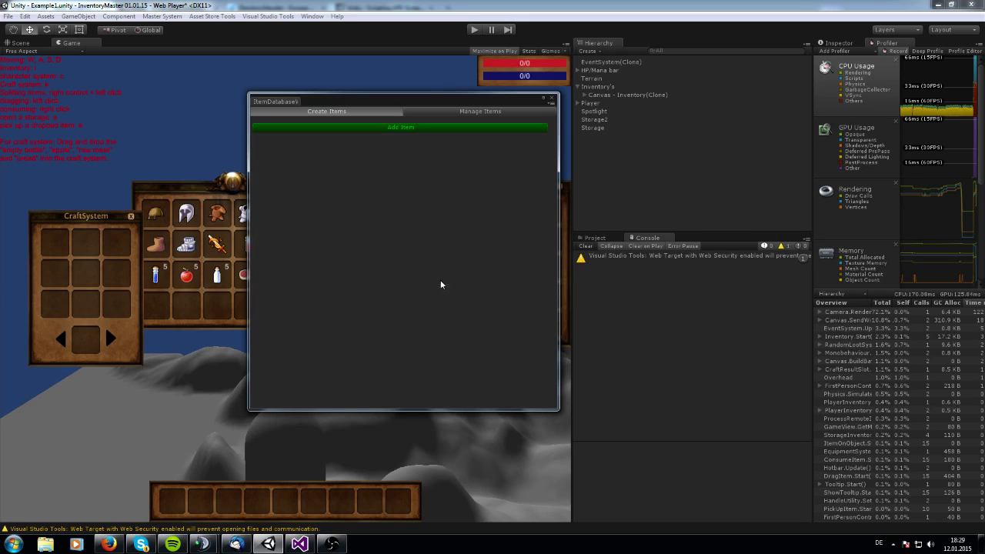
click(448, 113)
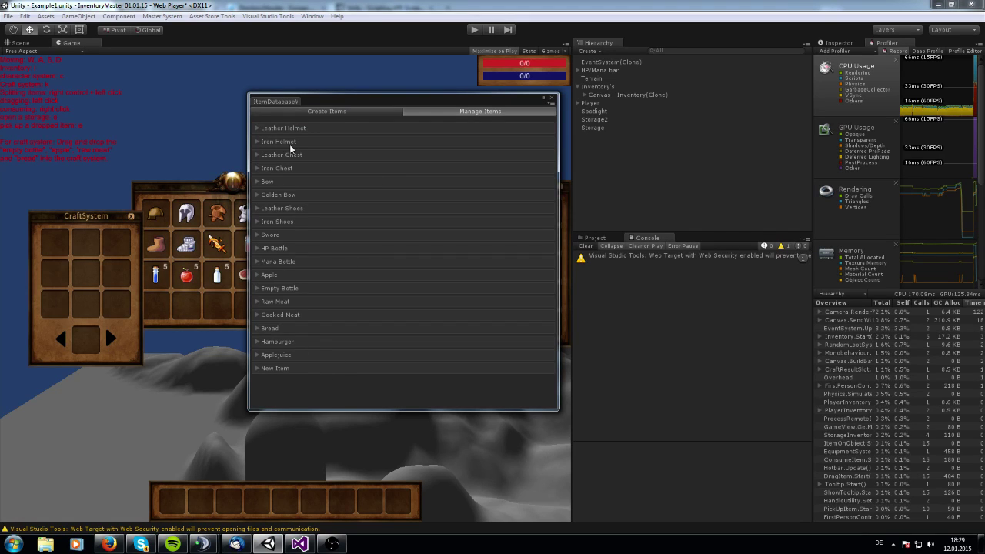
mouse_move(293, 411)
mouse_down()
mouse_move(293, 360)
mouse_move(296, 405)
mouse_up()
click(258, 368)
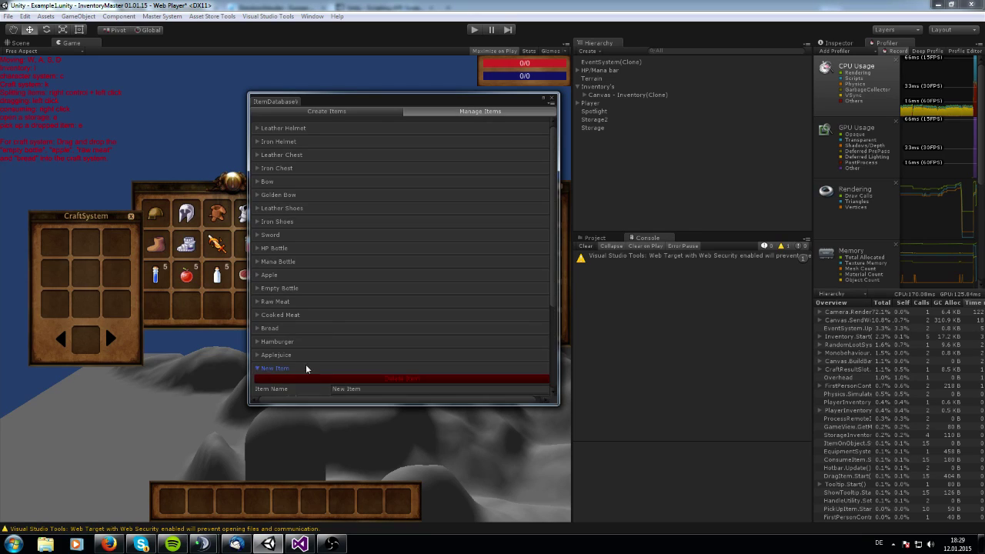
scroll(359, 339, down, 5)
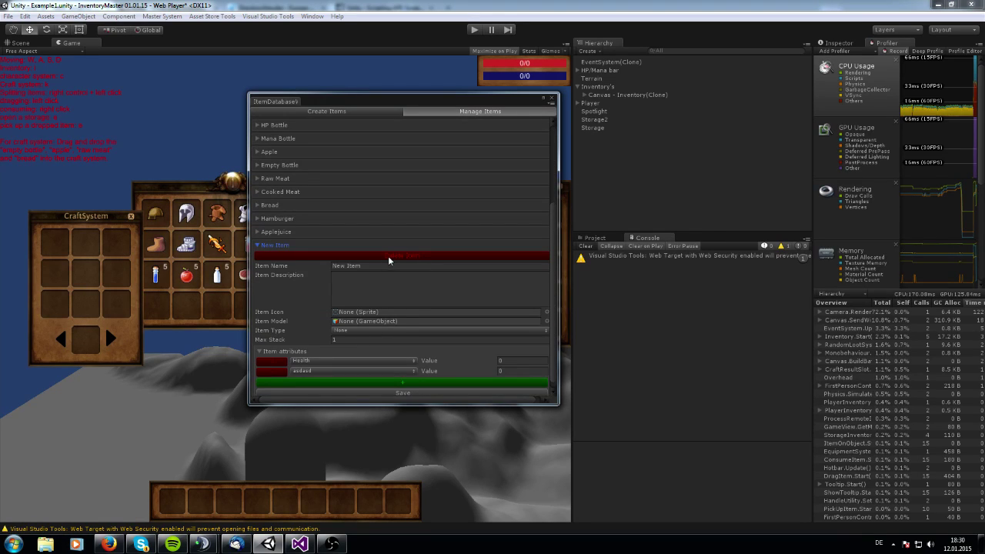
scroll(287, 346, down, 1)
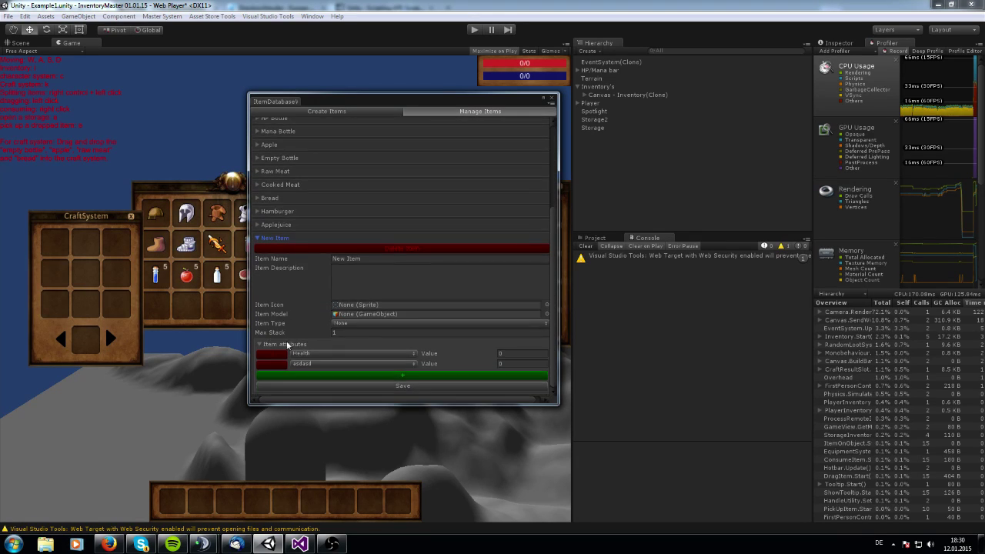
Remove New Item's second attribute and add a third attribute set to Mana
click(284, 365)
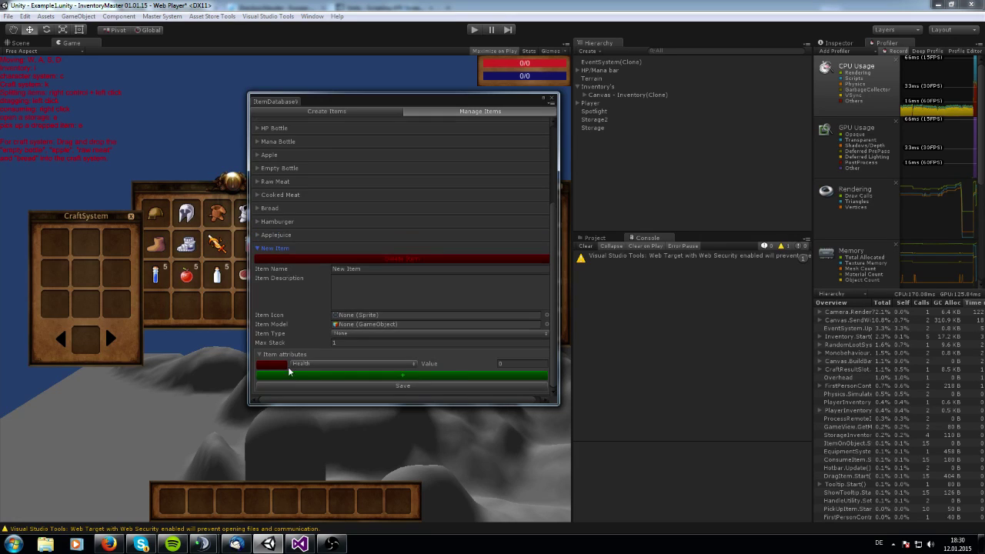
click(320, 374)
click(391, 384)
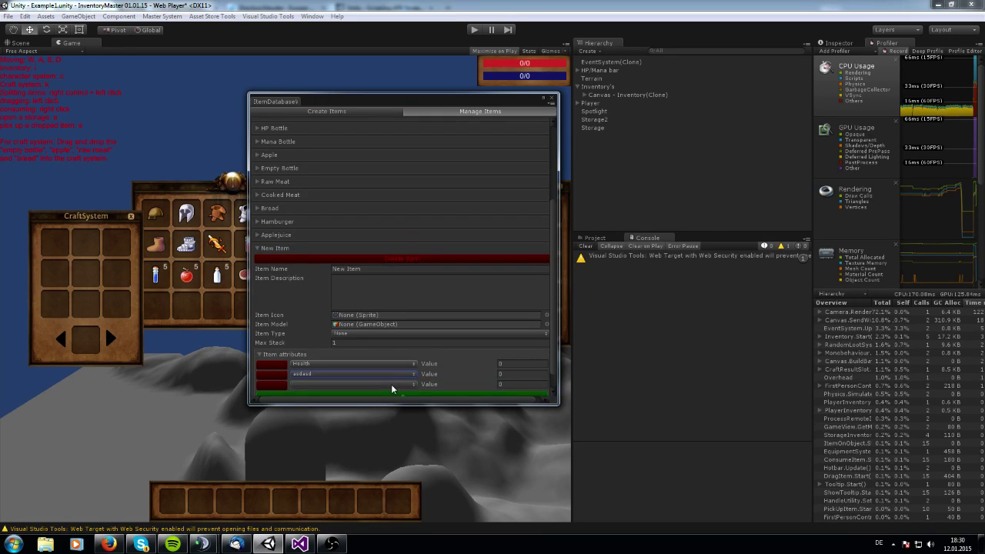
scroll(347, 367, down, 2)
click(321, 365)
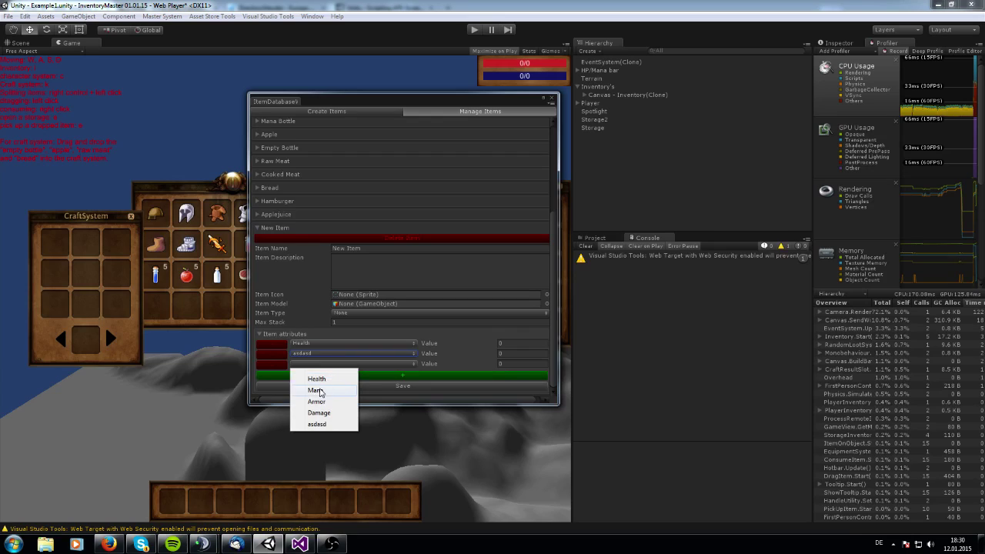
click(323, 387)
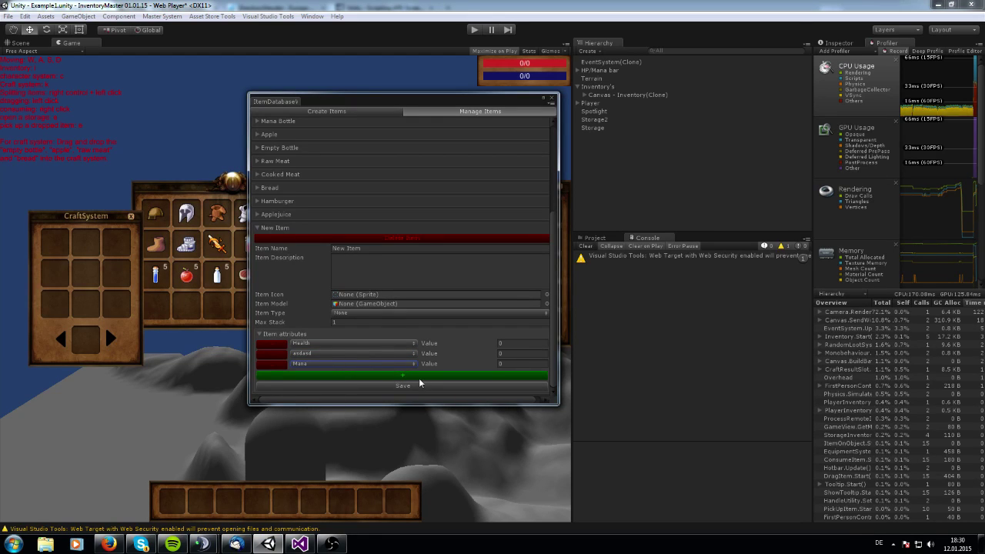
Save the attribute changes, then delete New Item from the item database
click(385, 387)
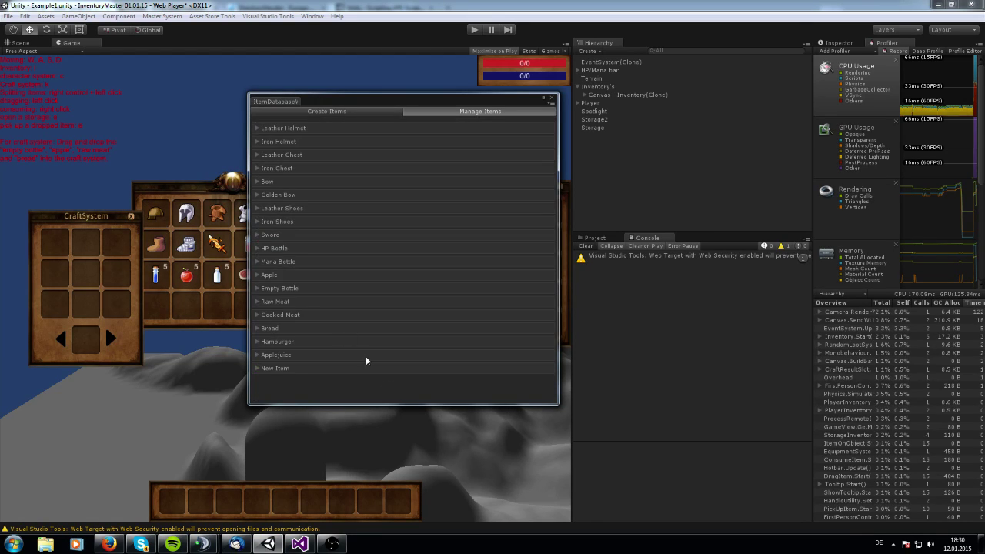
click(263, 369)
click(330, 381)
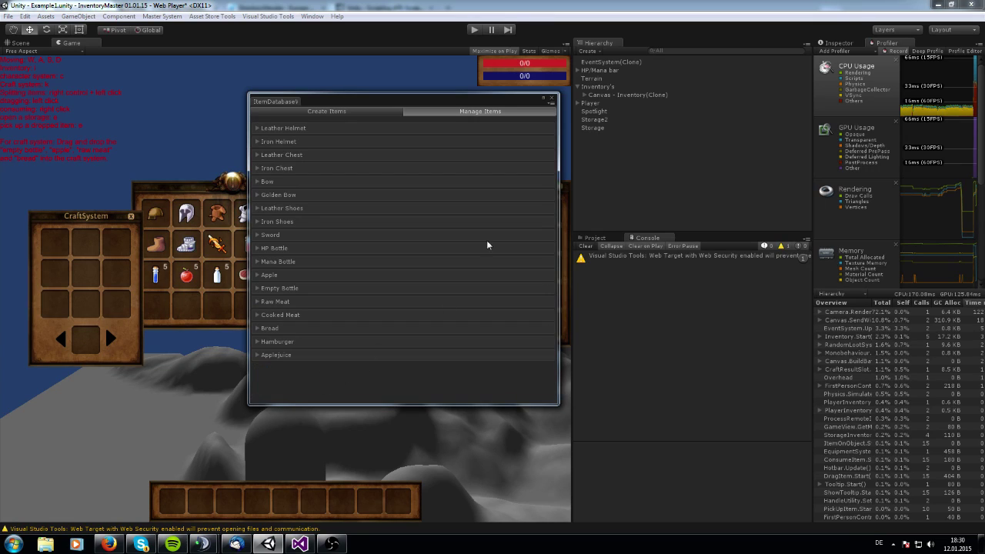
click(551, 99)
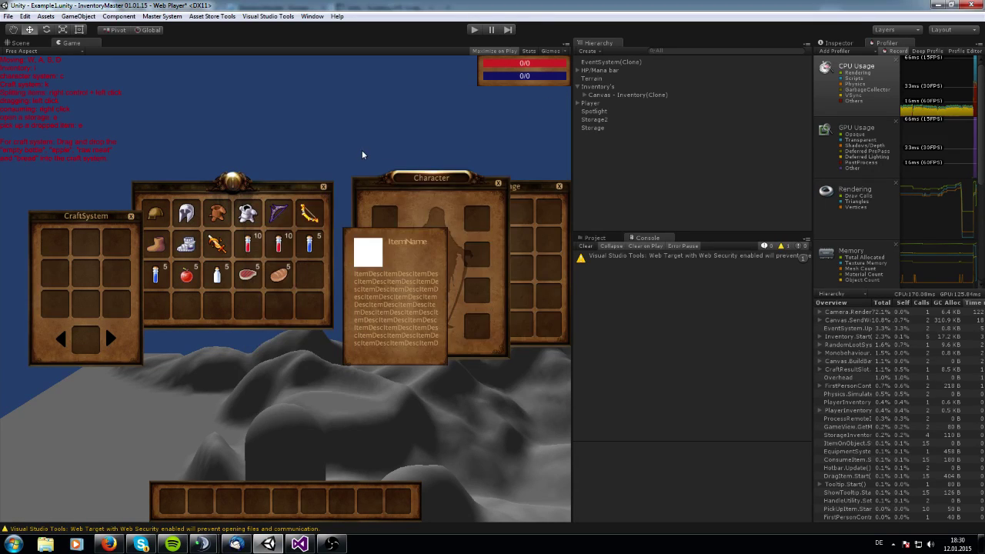